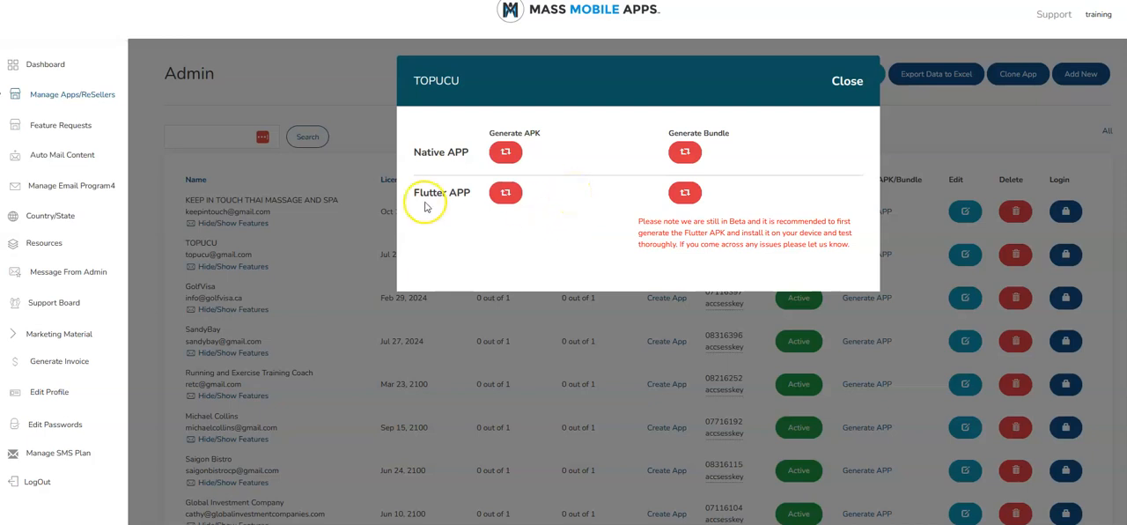
# Close the app generation dialog and open the publishing settings of the TOPUCU app
pyautogui.click(848, 84)
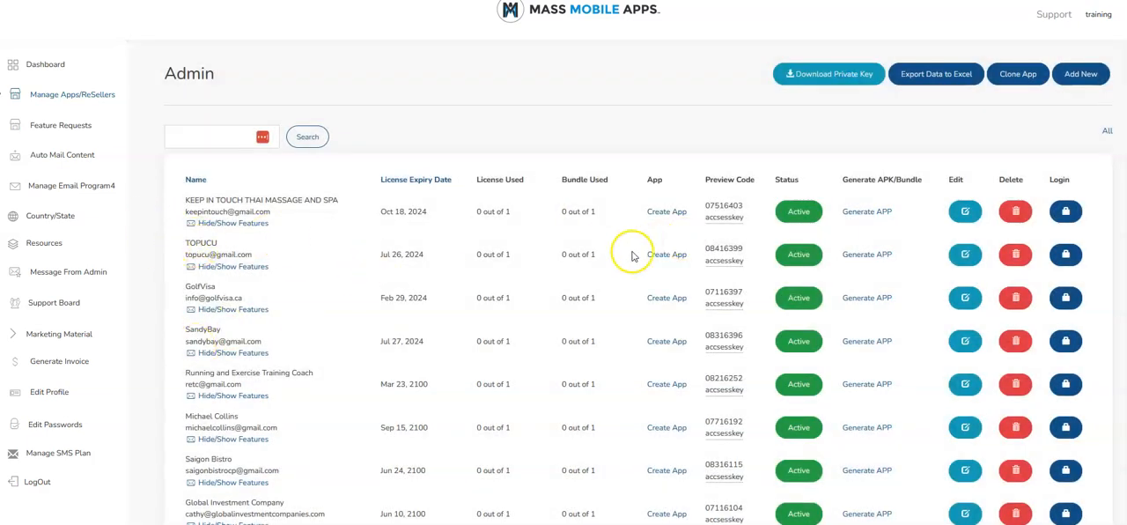
pyautogui.click(661, 255)
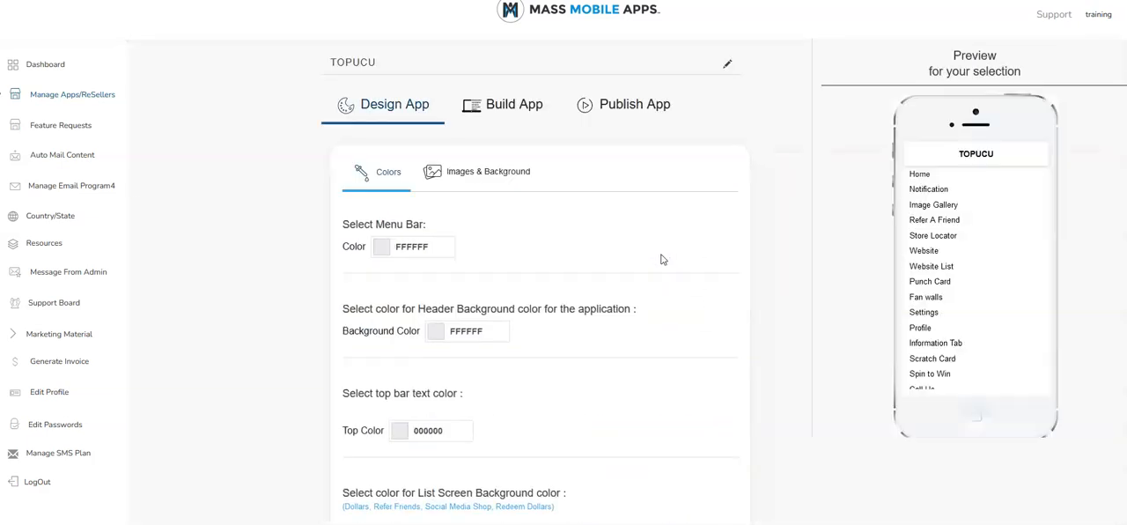
pyautogui.click(649, 104)
pyautogui.scroll(-4, 355, 220)
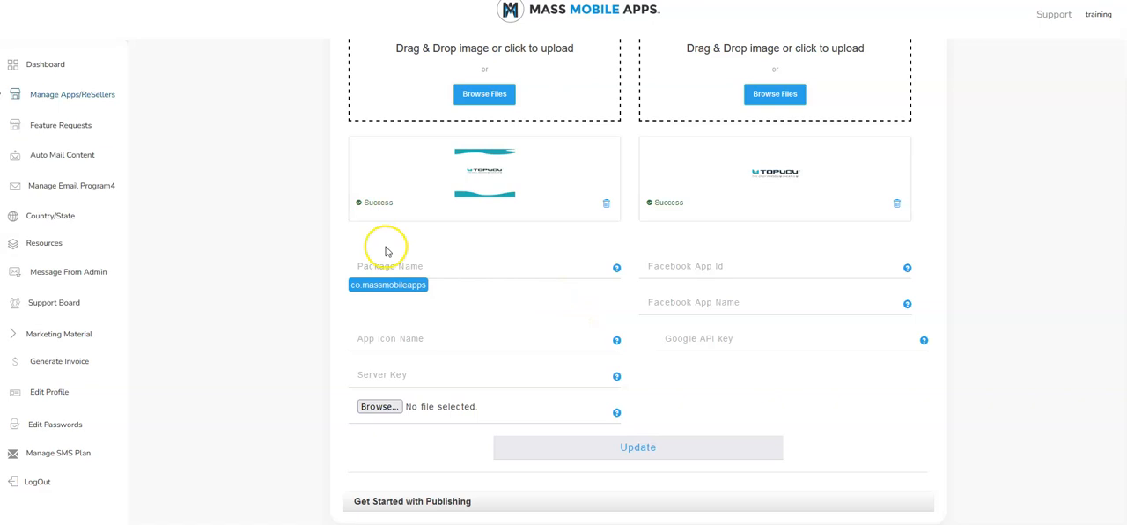
# Copy the app name and fill in the Play Store package name as topucu and the app icon name as TOPUCU
pyautogui.scroll(5, 380, 266)
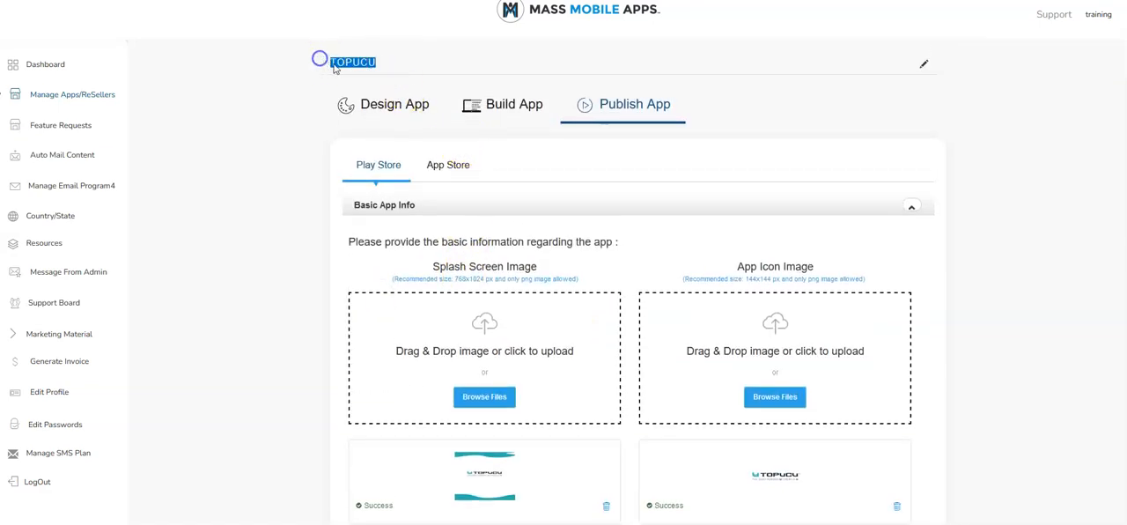
pyautogui.rightClick(343, 66)
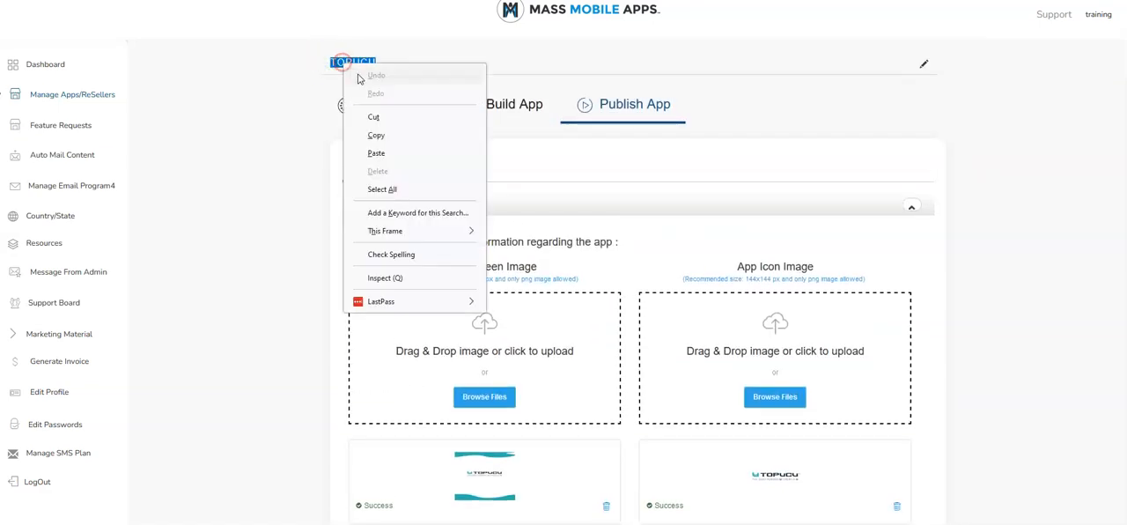
pyautogui.click(376, 137)
pyautogui.scroll(-3, 423, 299)
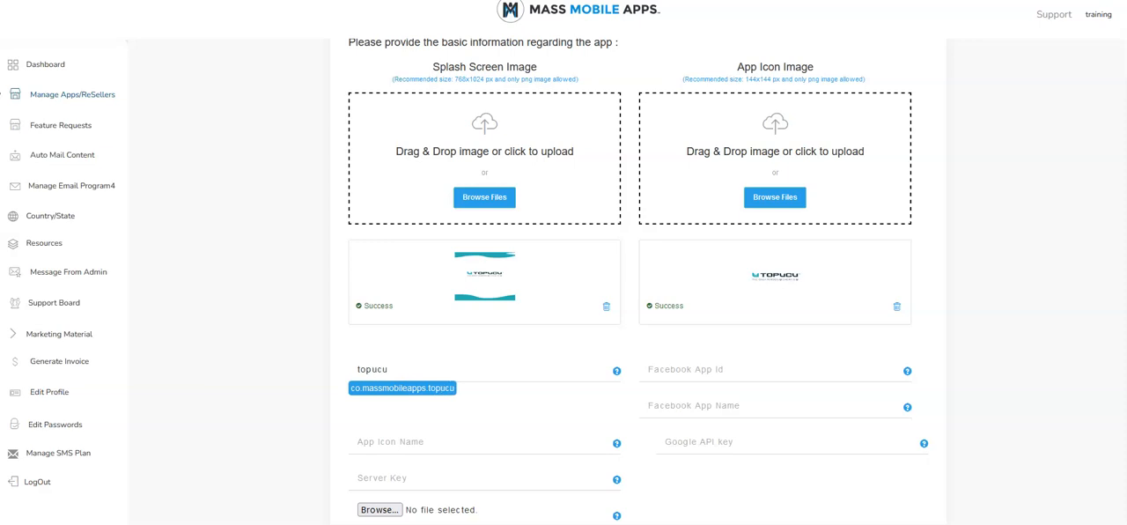
pyautogui.scroll(-1, 395, 445)
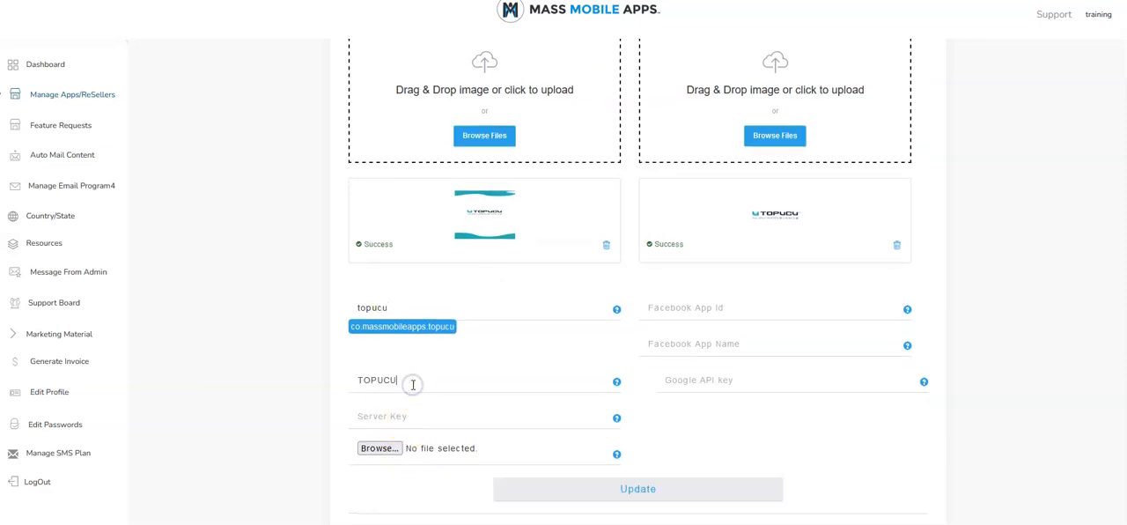
pyautogui.scroll(-1, 410, 386)
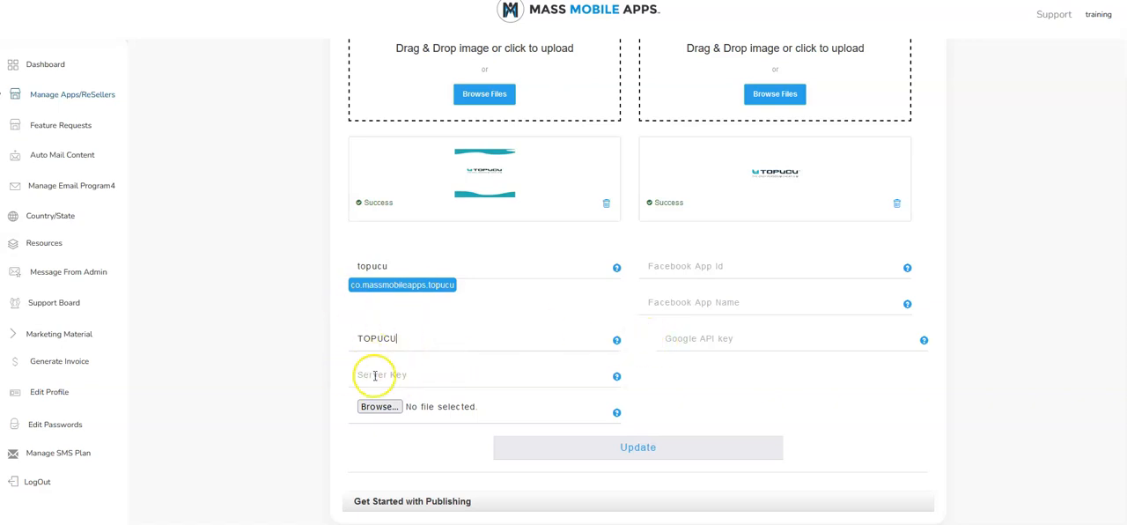
# Switch to the Firebase console and start a new project named TOPUCU
pyautogui.moveTo(450, 523)
pyautogui.click(450, 482)
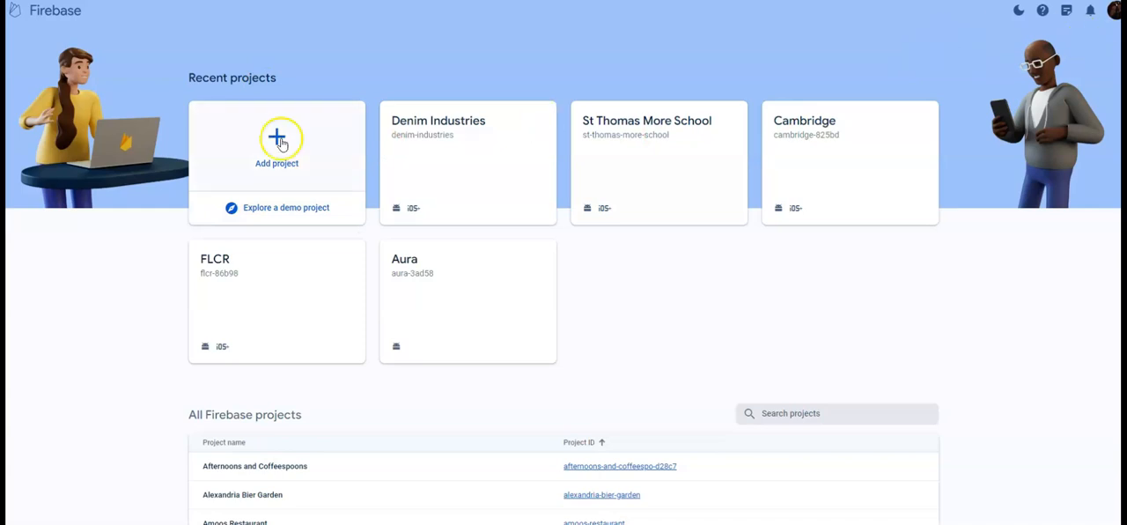
pyautogui.click(279, 157)
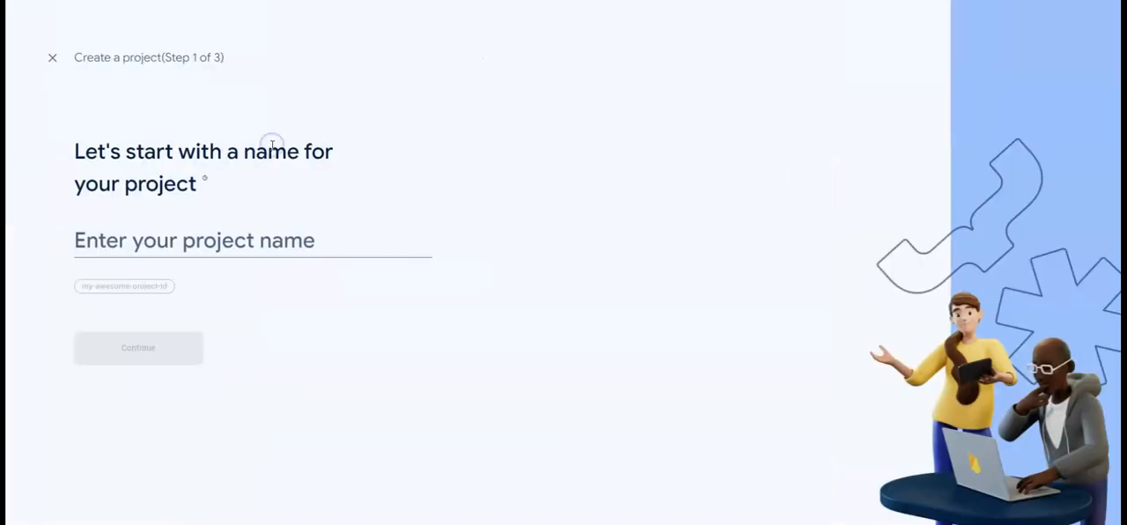
pyautogui.click(167, 244)
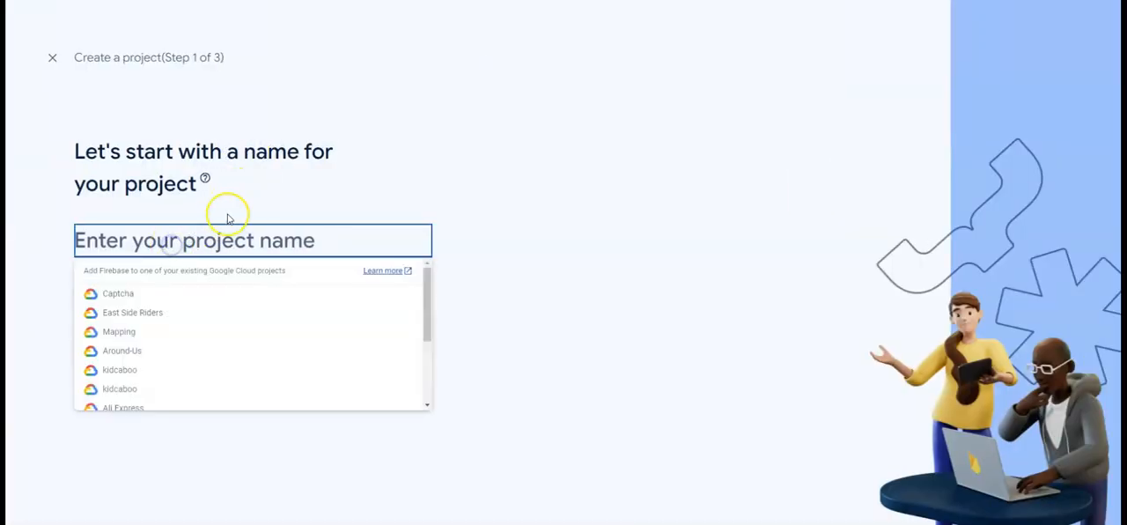
pyautogui.write('T')
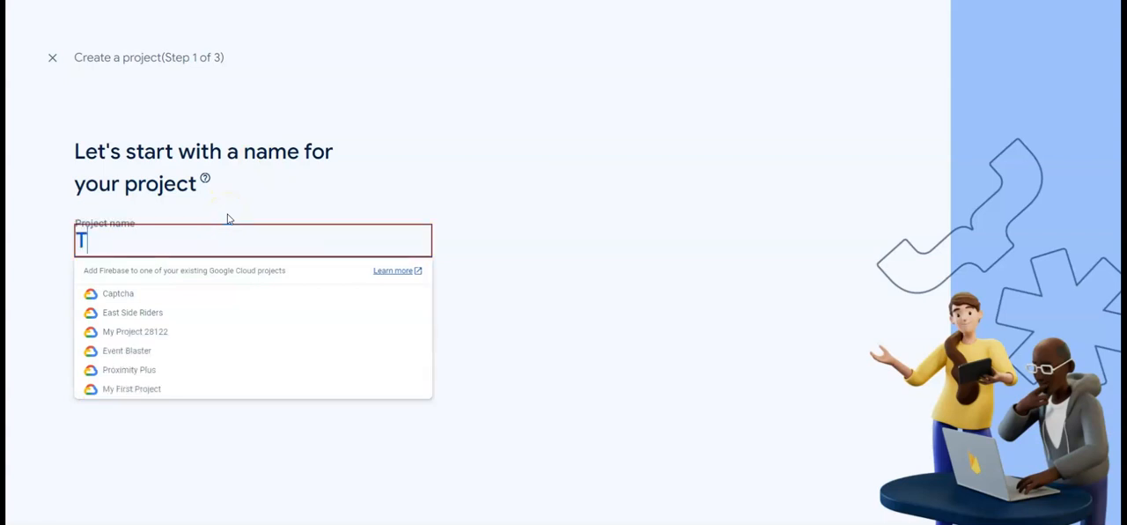
pyautogui.write('OPUCU')
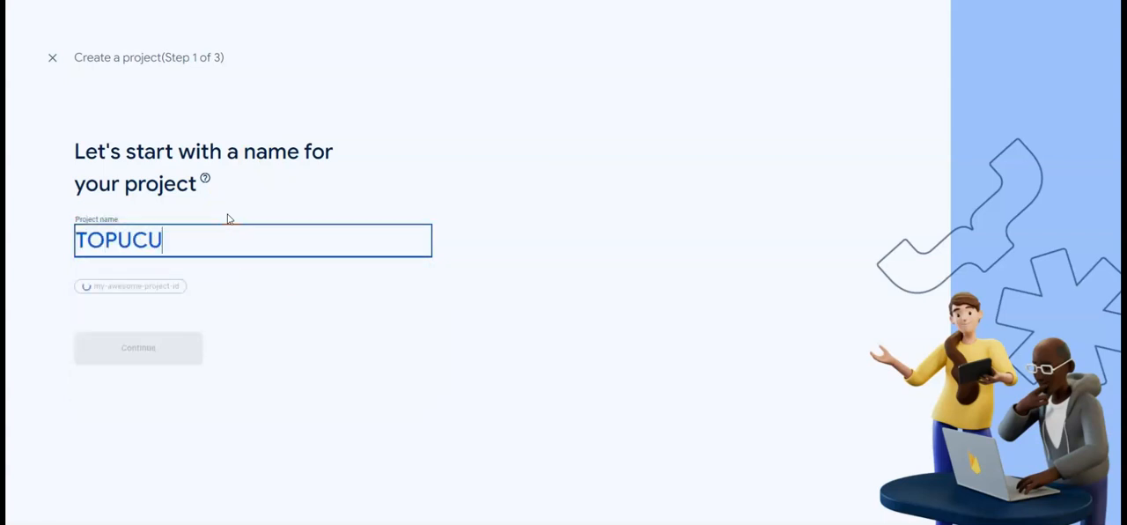
pyautogui.click(141, 347)
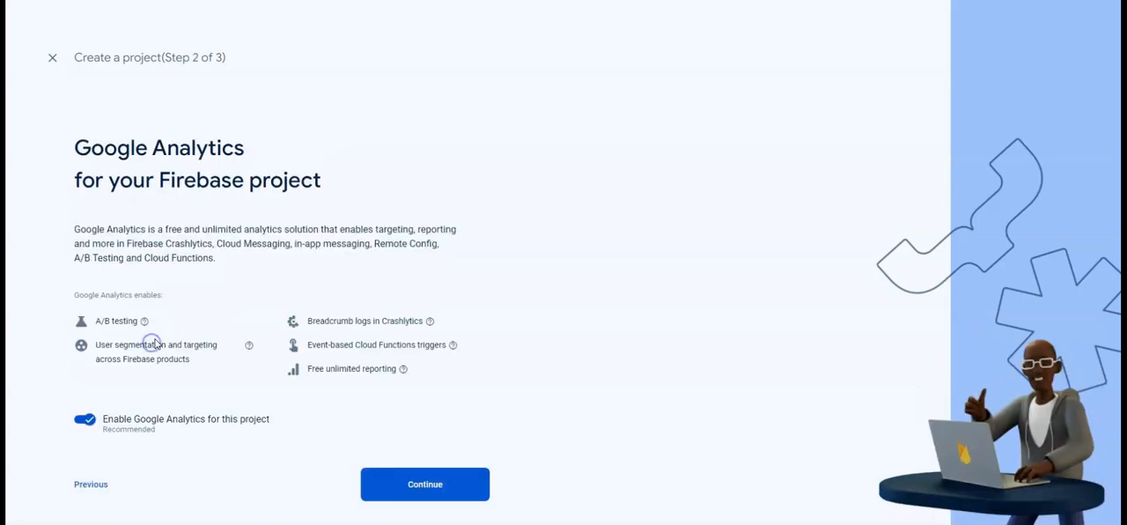
# Keep Google Analytics enabled, choose the Mass Mobile Inc account and create the project
pyautogui.click(411, 485)
pyautogui.click(116, 225)
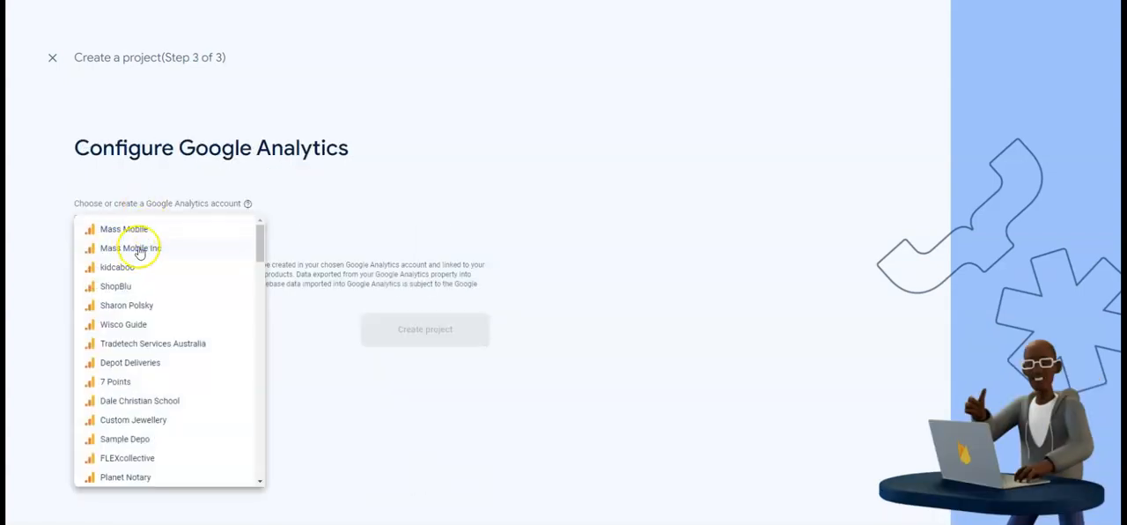
pyautogui.click(138, 249)
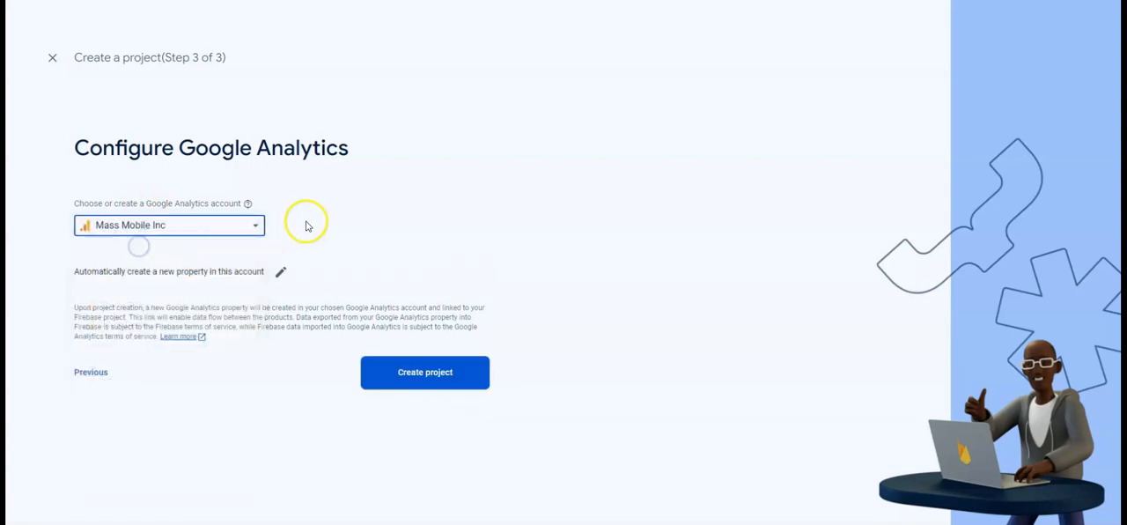
pyautogui.click(421, 374)
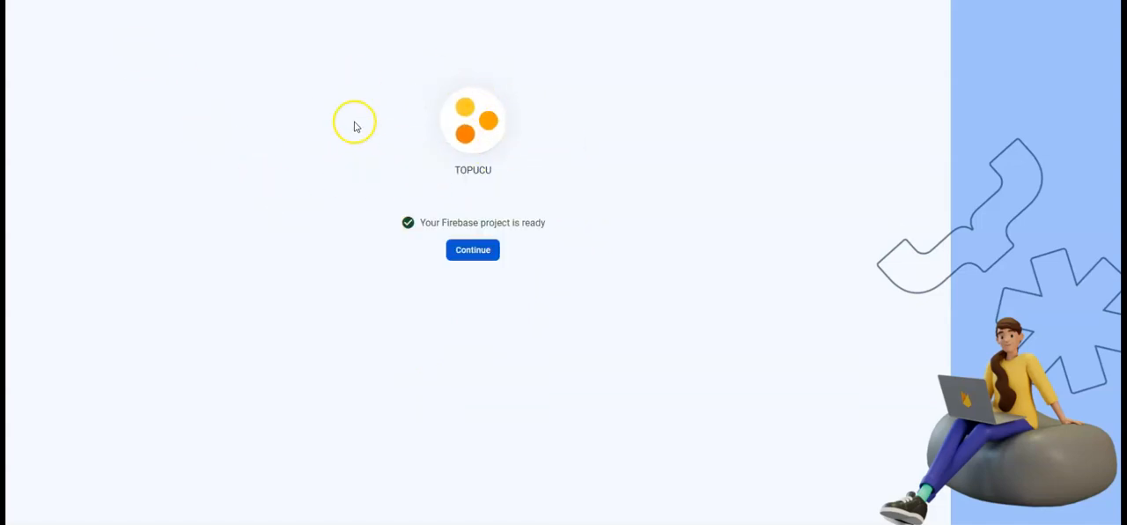
pyautogui.click(472, 251)
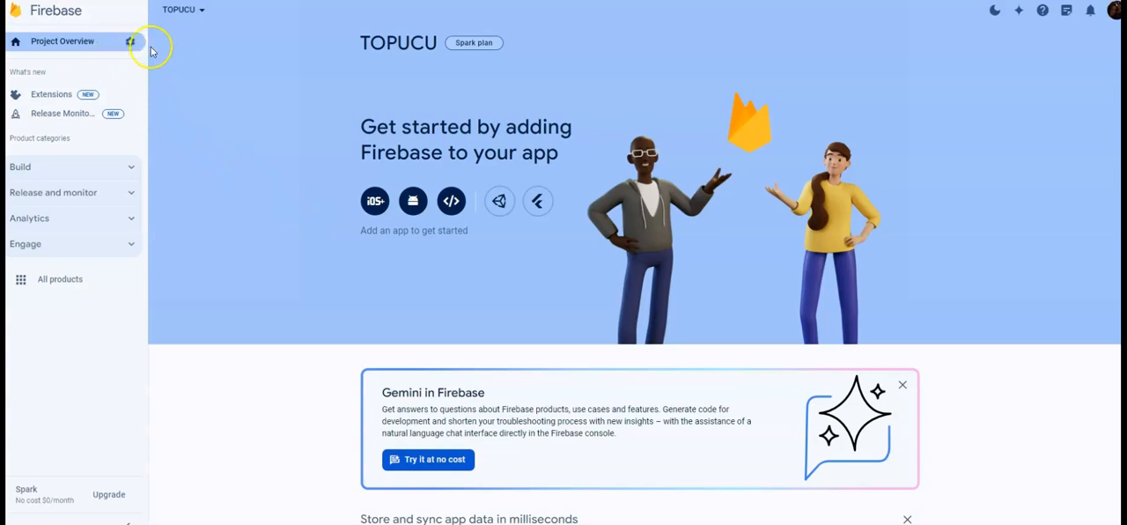
# Register an Android app in the Firebase project with the package name co.massmobileapps.topucu copied from the Mass Mobile Apps publishing page
pyautogui.click(414, 201)
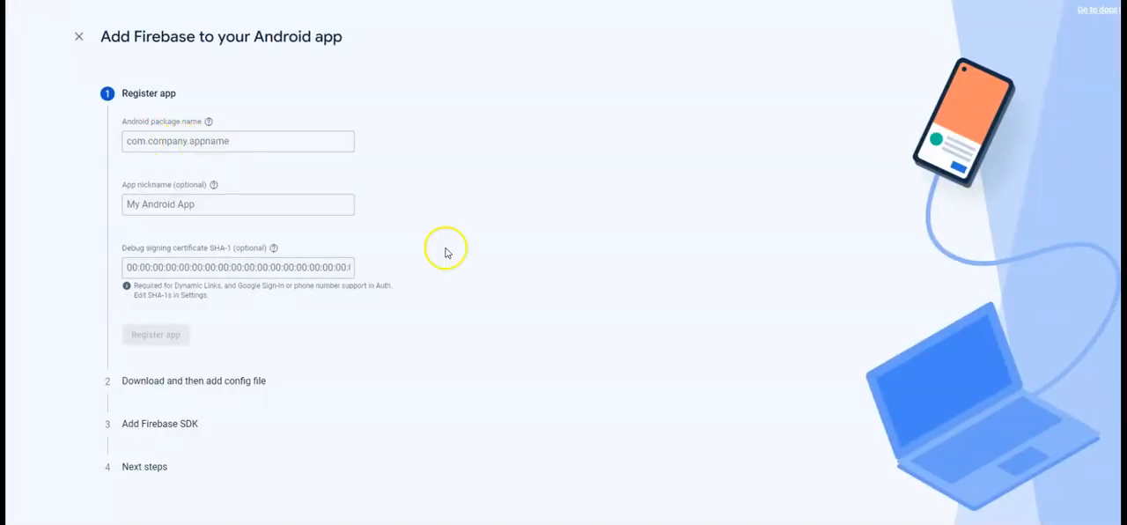
pyautogui.click(514, 523)
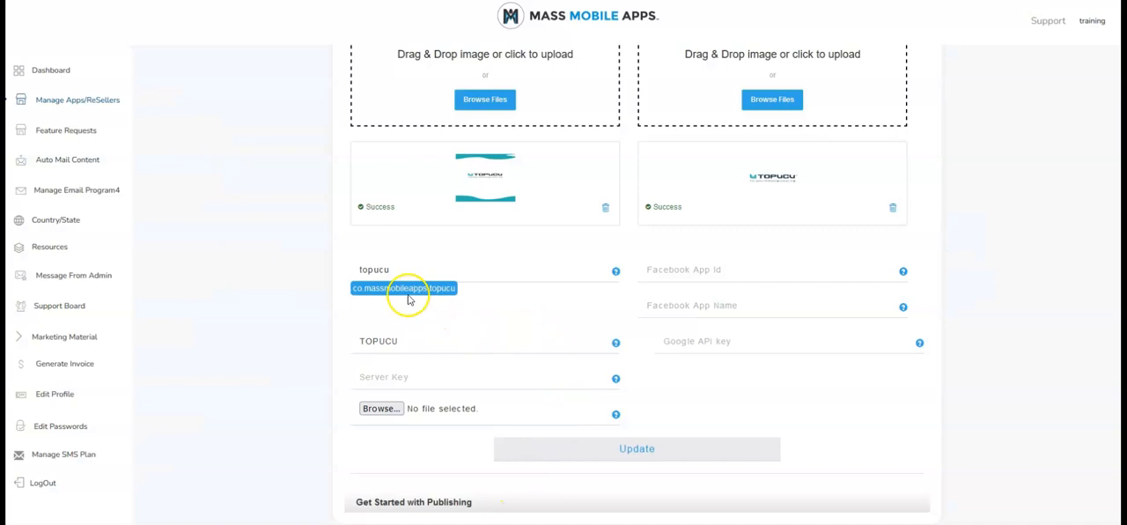
pyautogui.moveTo(353, 288); pyautogui.dragTo(430, 289)
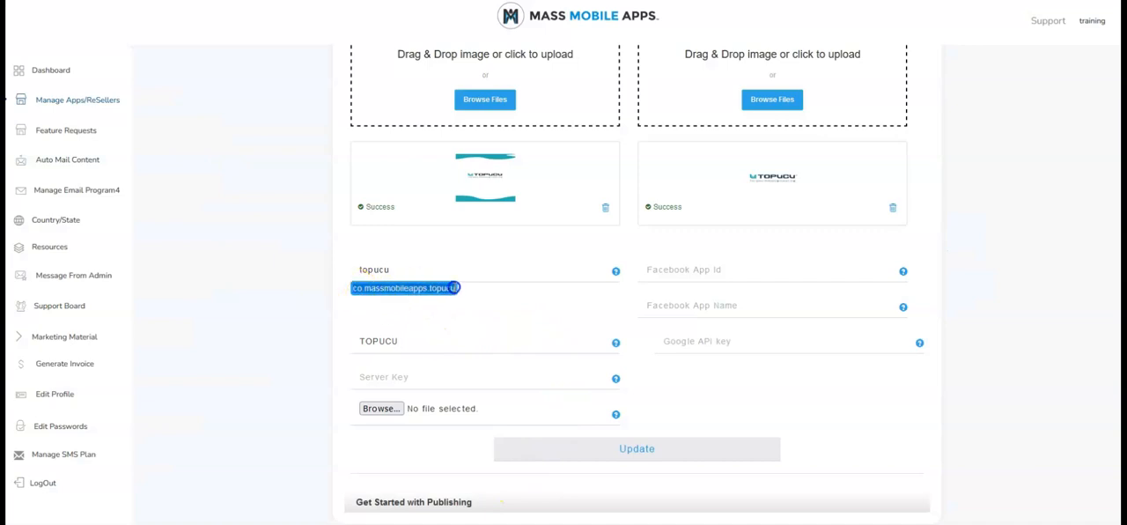
pyautogui.rightClick(445, 289)
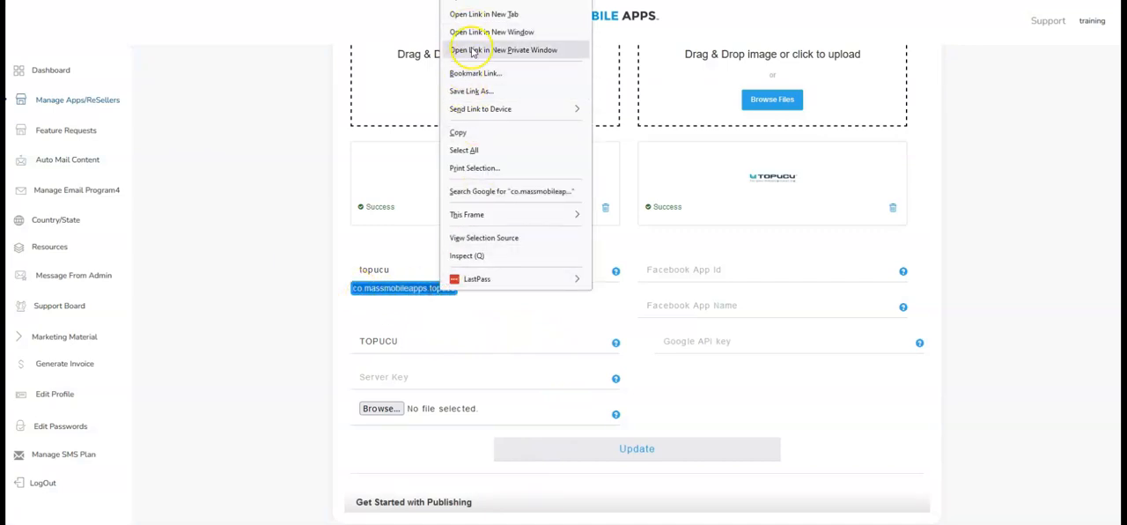
pyautogui.click(461, 132)
pyautogui.hotkey('alt', 'Tab')
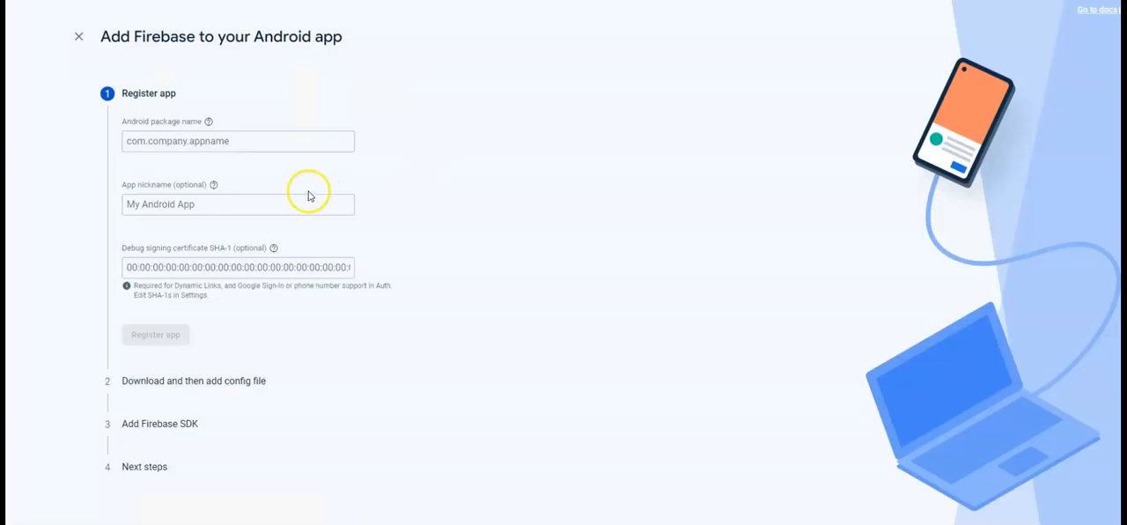
pyautogui.click(214, 144)
pyautogui.hotkey('ctrl', 'v')
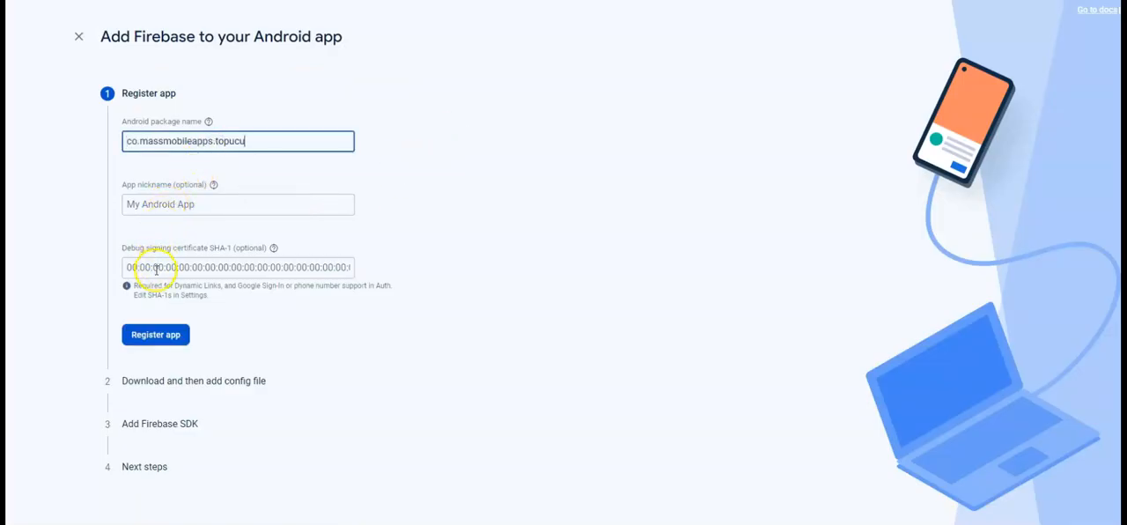
pyautogui.click(152, 334)
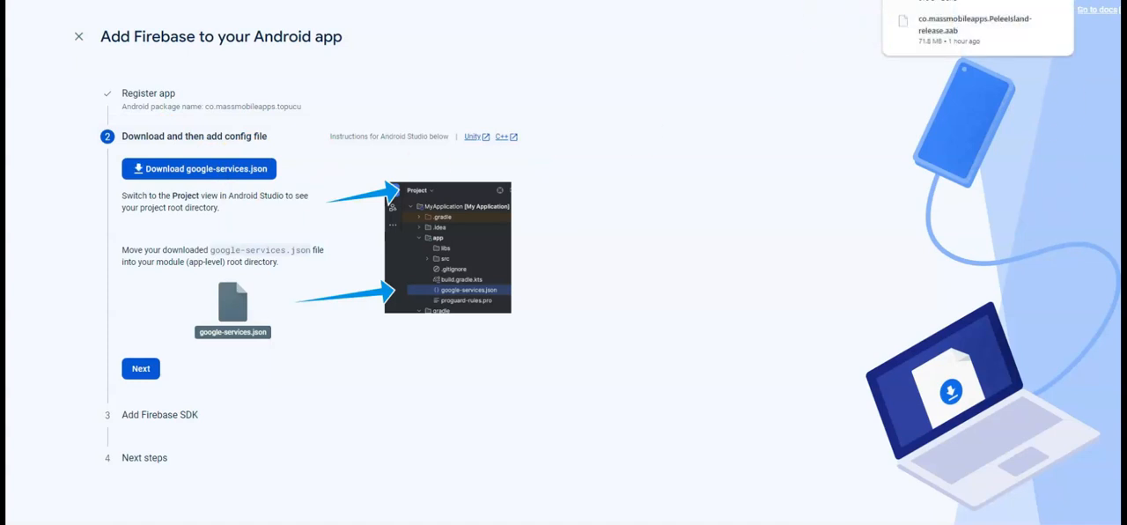
# Complete the remaining config file and Firebase SDK stages of the Android setup and continue to the console
pyautogui.click(142, 370)
pyautogui.scroll(-5, 237, 285)
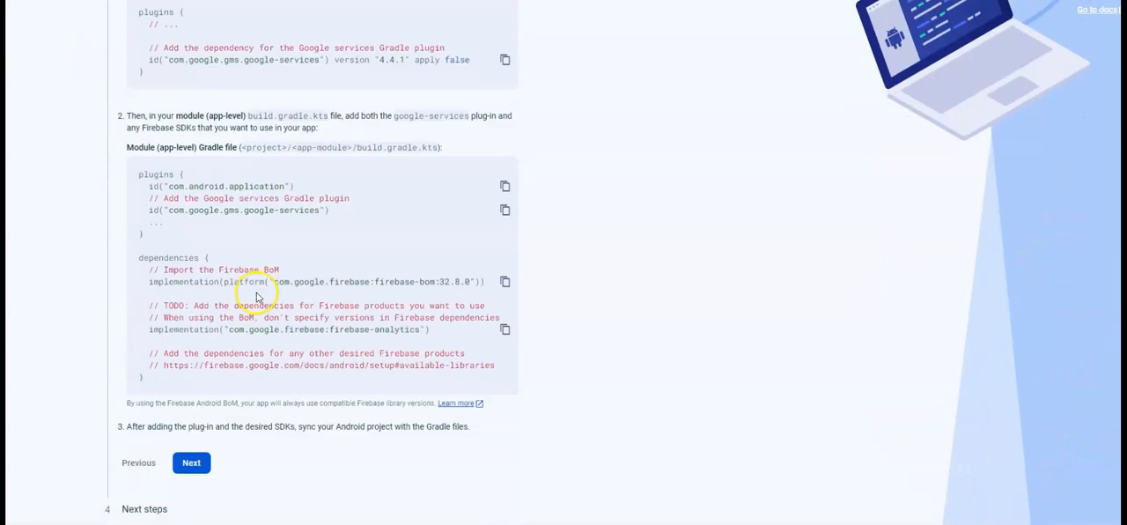
pyautogui.click(191, 463)
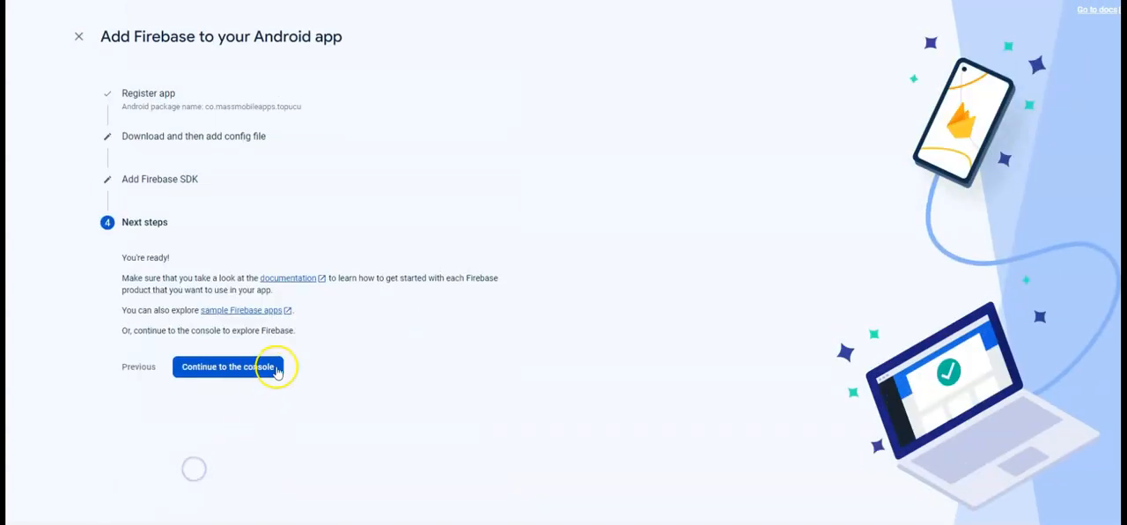
pyautogui.click(214, 366)
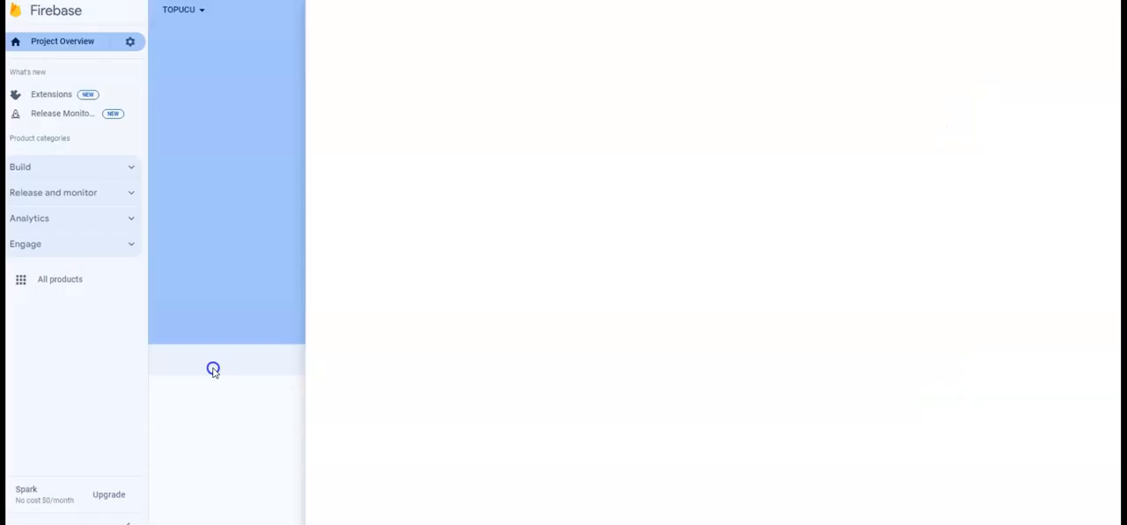
# Open the Cloud Messaging section of the TOPUCU project's settings
pyautogui.click(130, 43)
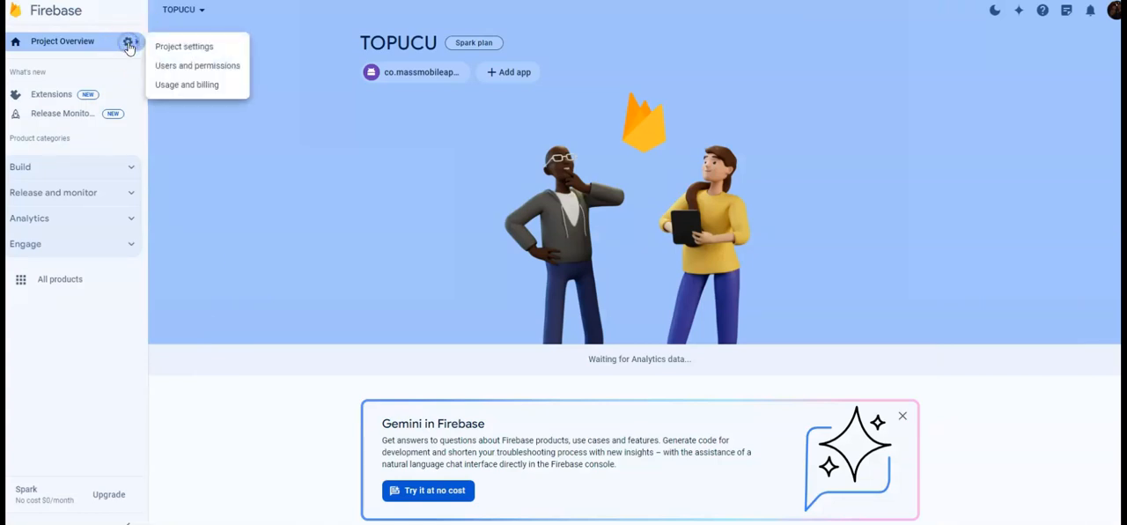
pyautogui.click(173, 68)
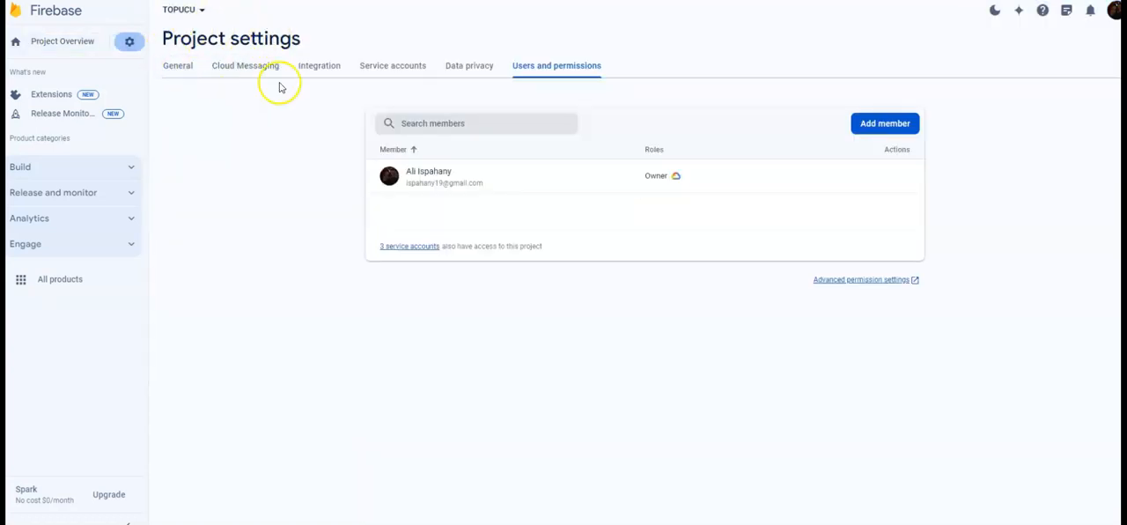
pyautogui.click(225, 71)
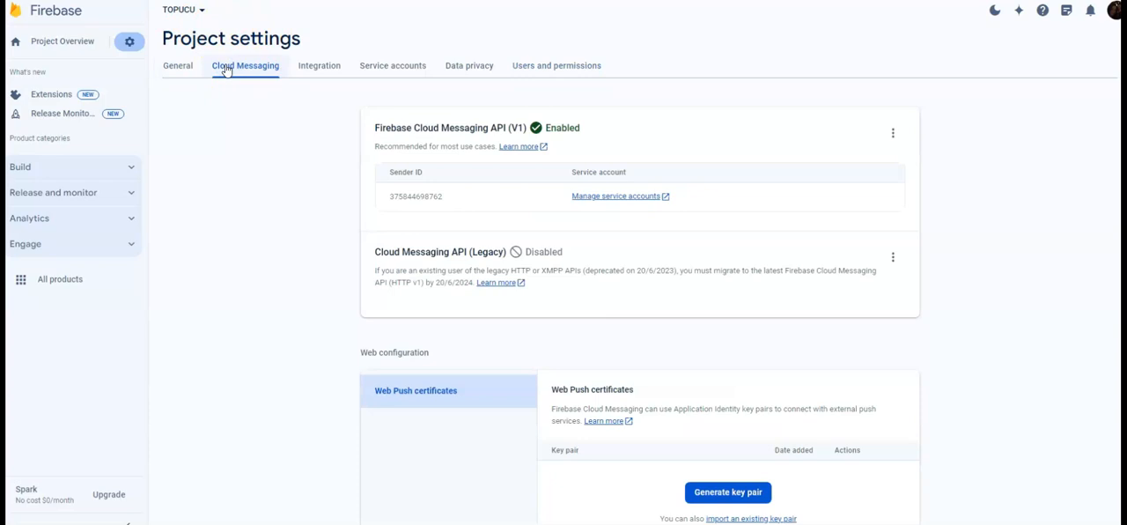
# Generate a key pair under Web Push certificates and select its key text
pyautogui.scroll(-1, 226, 71)
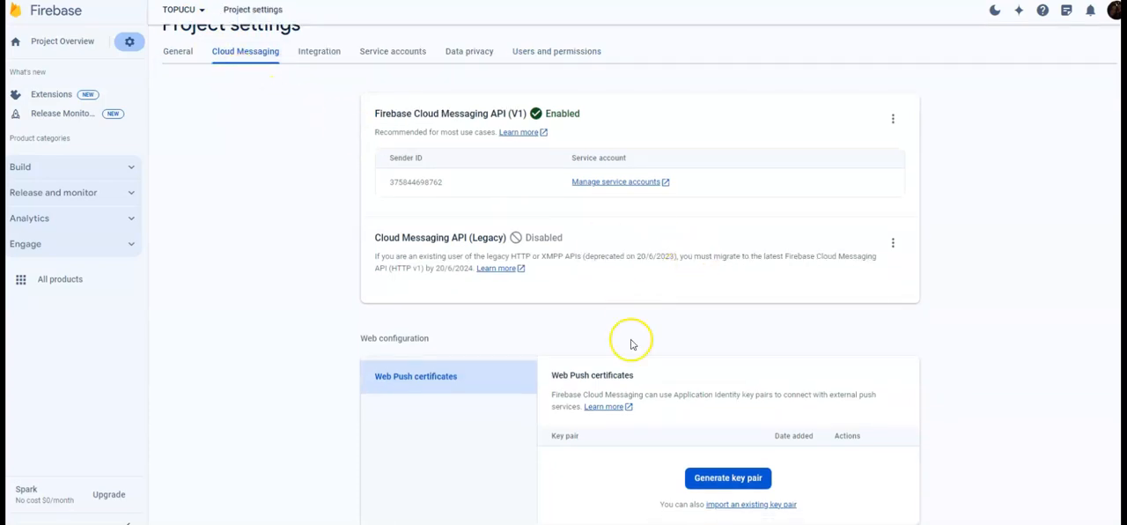
pyautogui.click(736, 476)
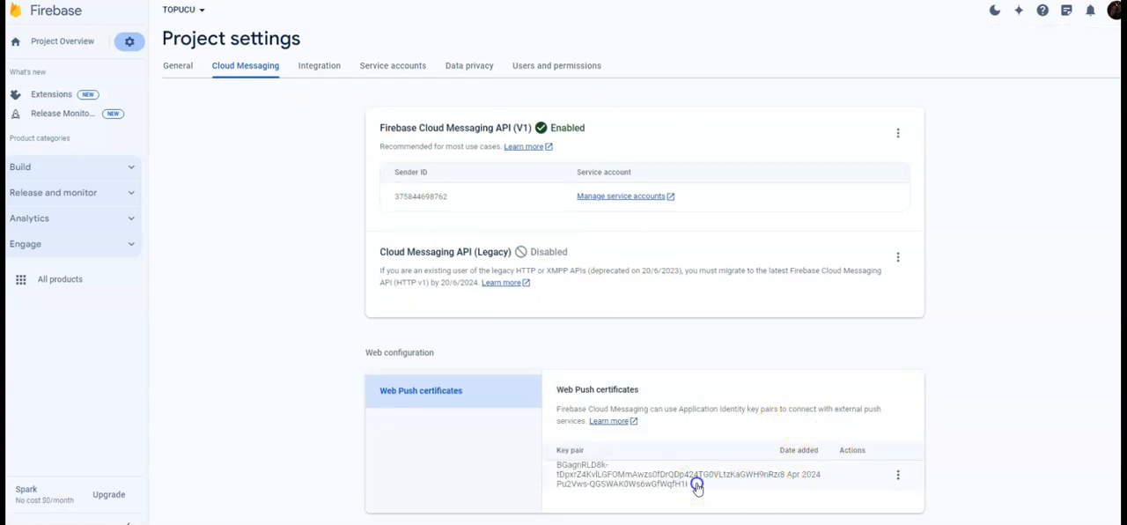
pyautogui.moveTo(664, 490); pyautogui.dragTo(568, 451)
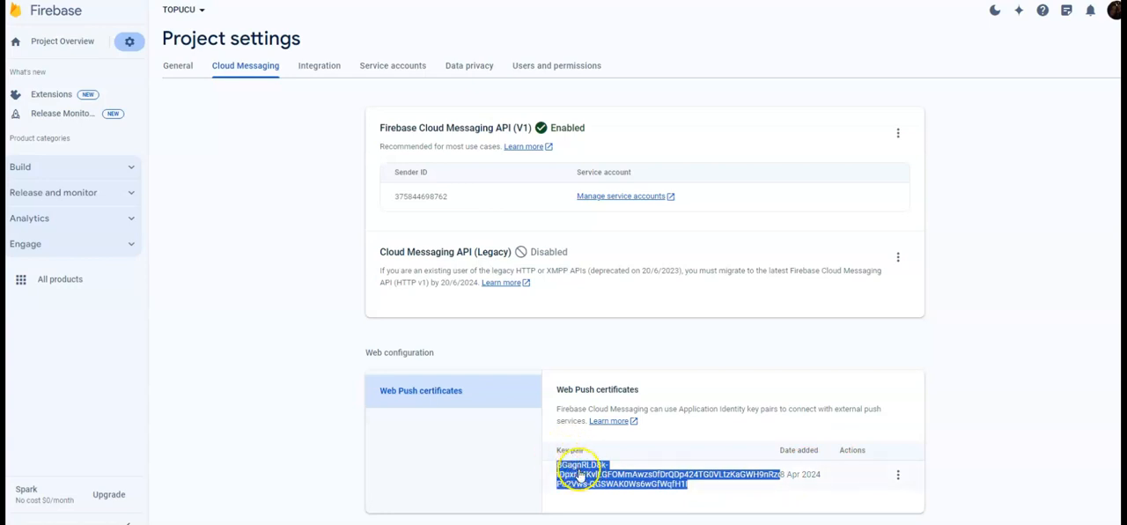
pyautogui.click(722, 472)
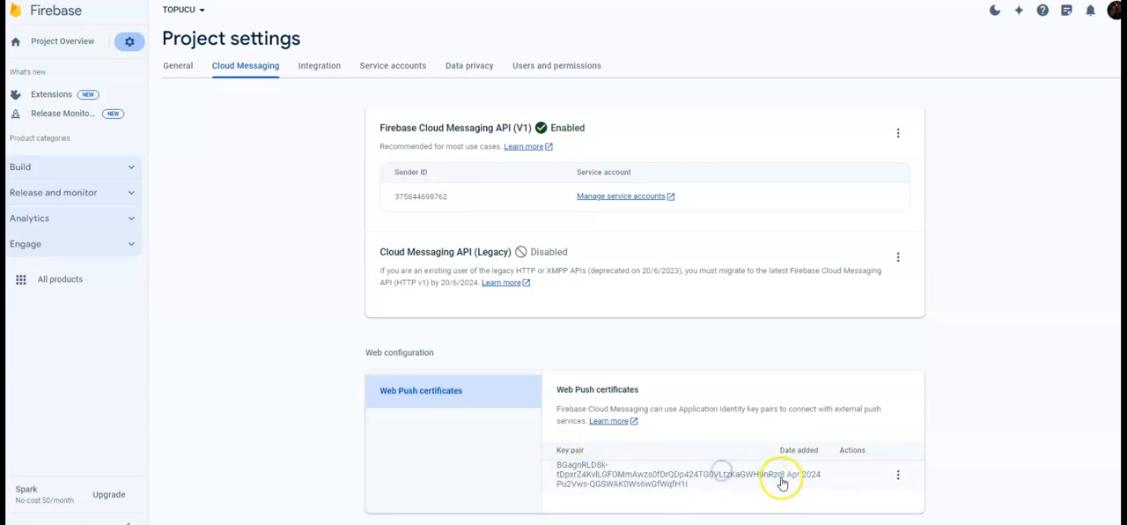
# Reveal the private key of the Web Push certificates key pair and copy it
pyautogui.moveTo(558, 465); pyautogui.dragTo(603, 475)
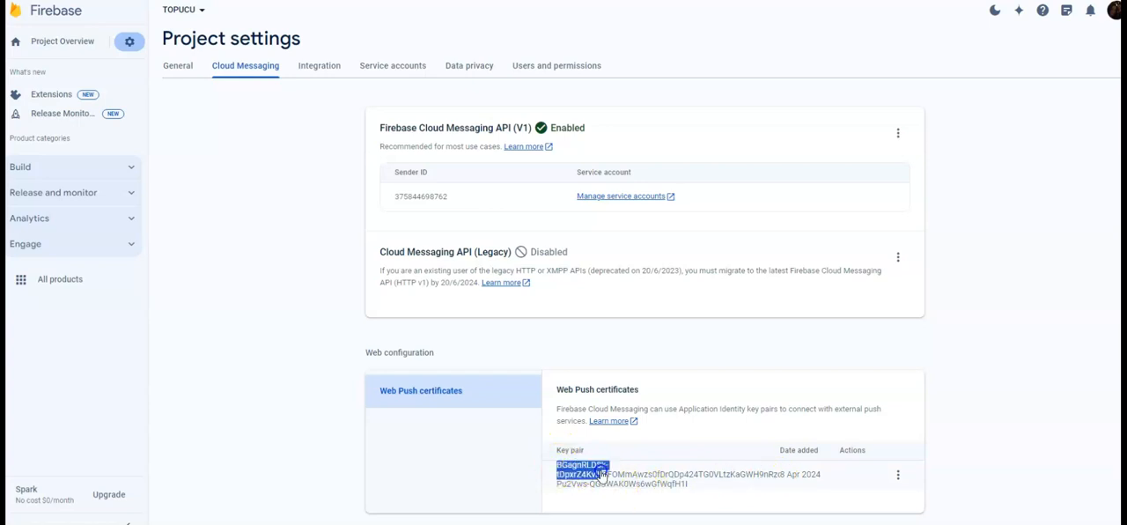
pyautogui.click(898, 475)
pyautogui.moveTo(897, 476)
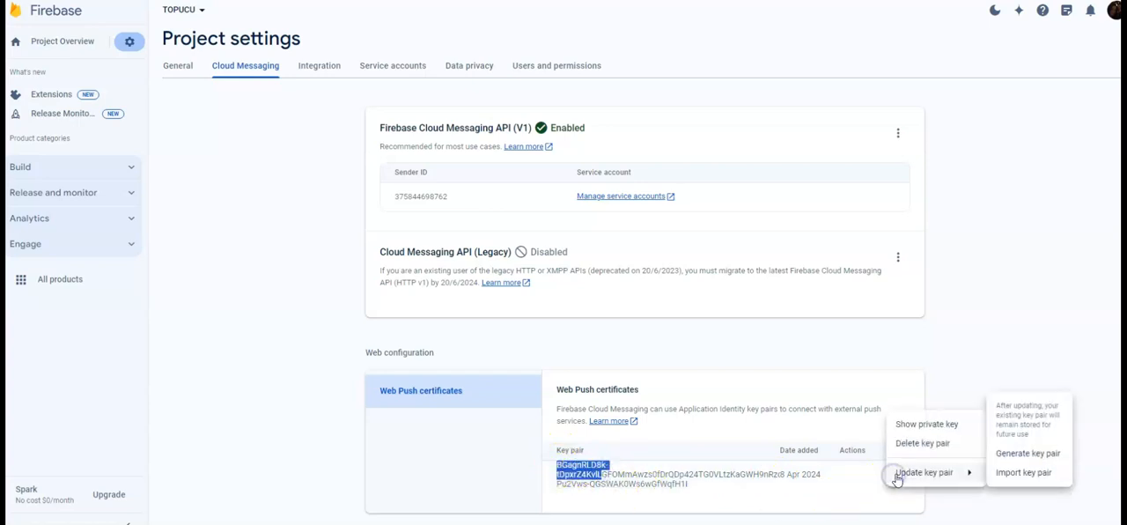
pyautogui.click(928, 427)
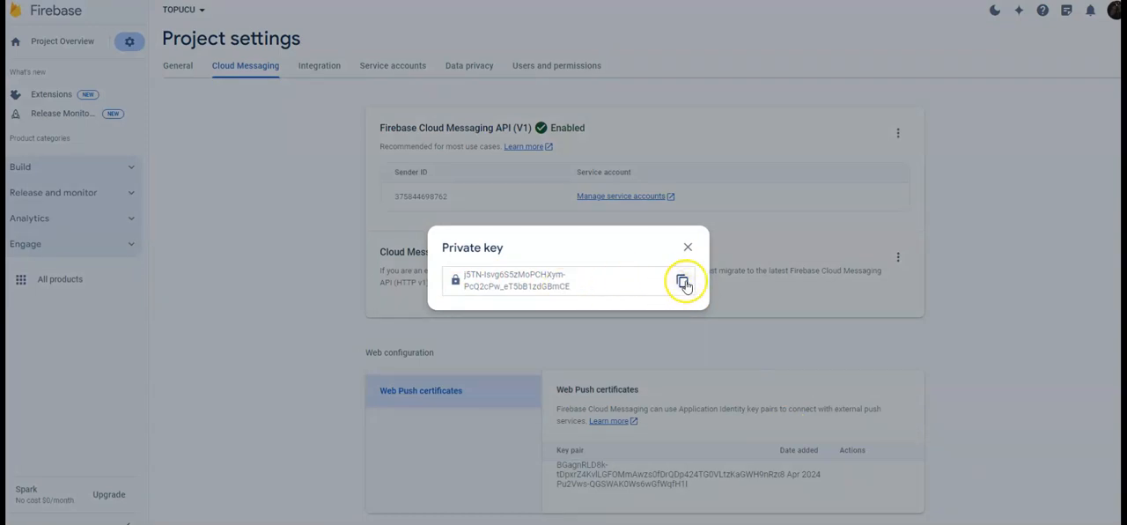
pyautogui.click(682, 282)
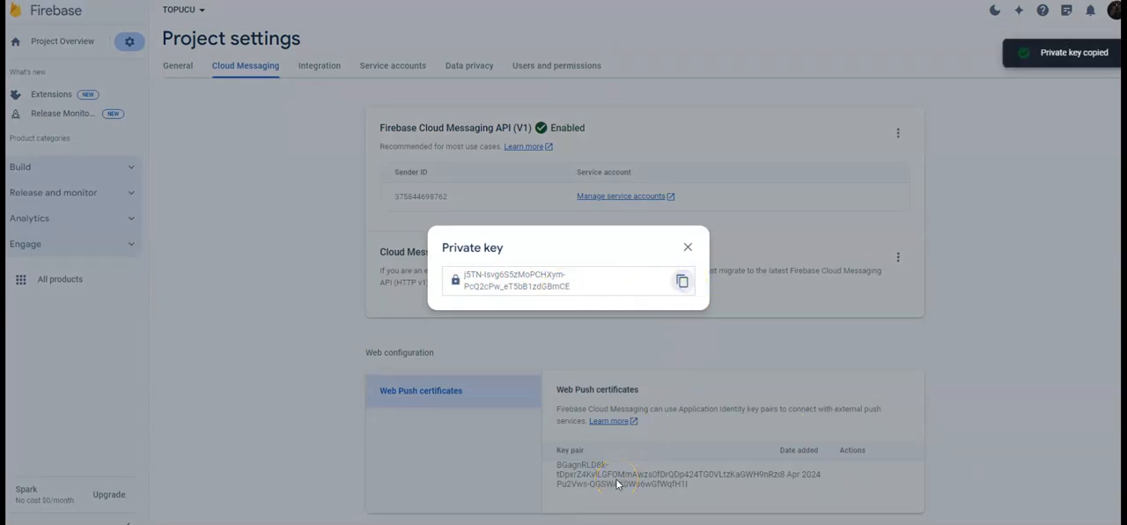
# Switch to the Mass Mobile Apps publishing page and paste the private key into the server key field, checking the full entry
pyautogui.moveTo(530, 524)
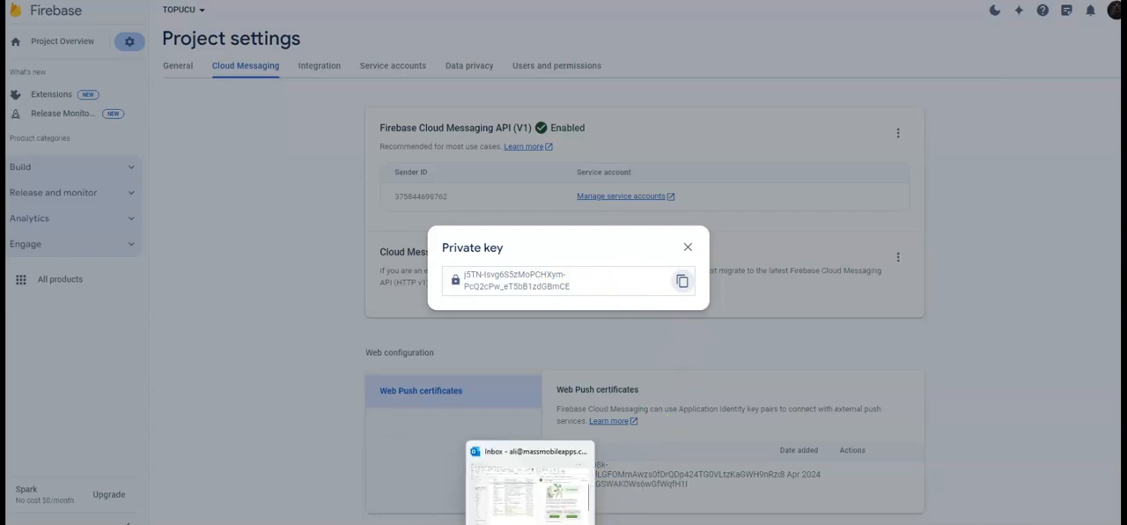
pyautogui.click(530, 484)
pyautogui.click(418, 373)
pyautogui.hotkey('ctrl', 'v')
pyautogui.moveTo(415, 377); pyautogui.dragTo(322, 382)
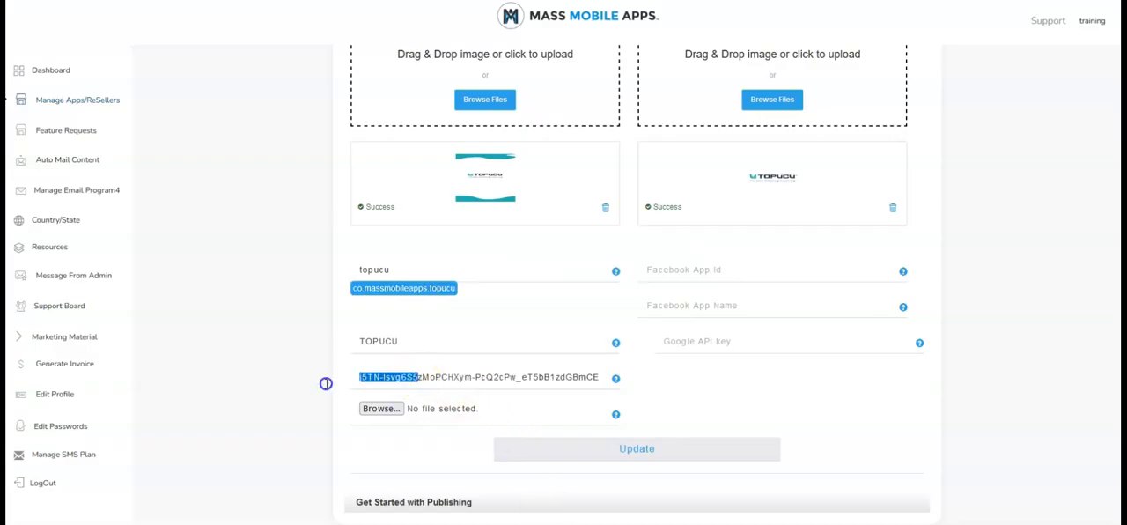
pyautogui.moveTo(486, 377); pyautogui.dragTo(634, 378)
pyautogui.click(508, 382)
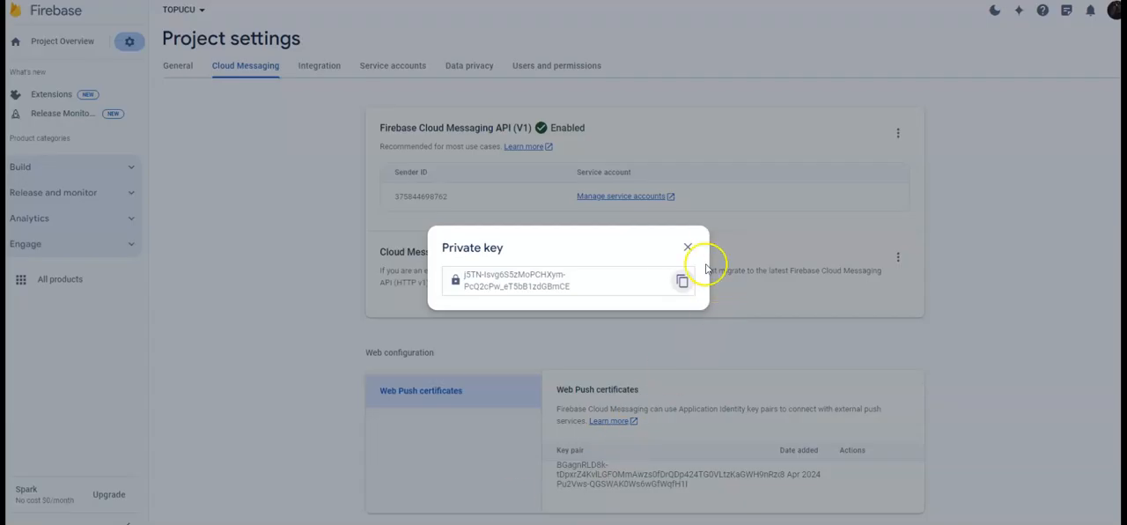
# Return to Firebase, dismiss the private key and copy the full key pair text under Web Push certificates
pyautogui.click(684, 251)
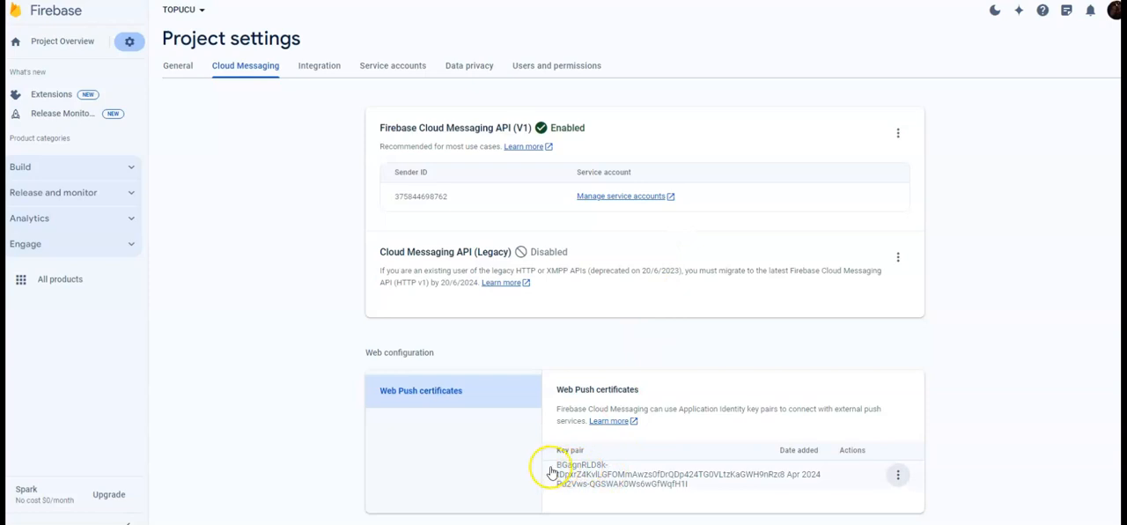
pyautogui.moveTo(557, 467); pyautogui.dragTo(669, 490)
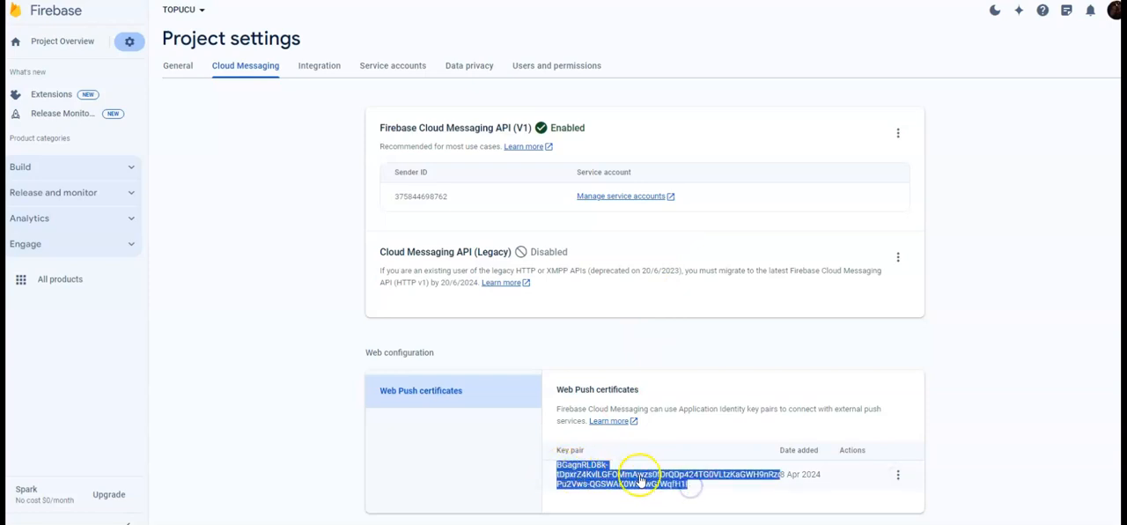
pyautogui.click(898, 477)
pyautogui.moveTo(911, 483)
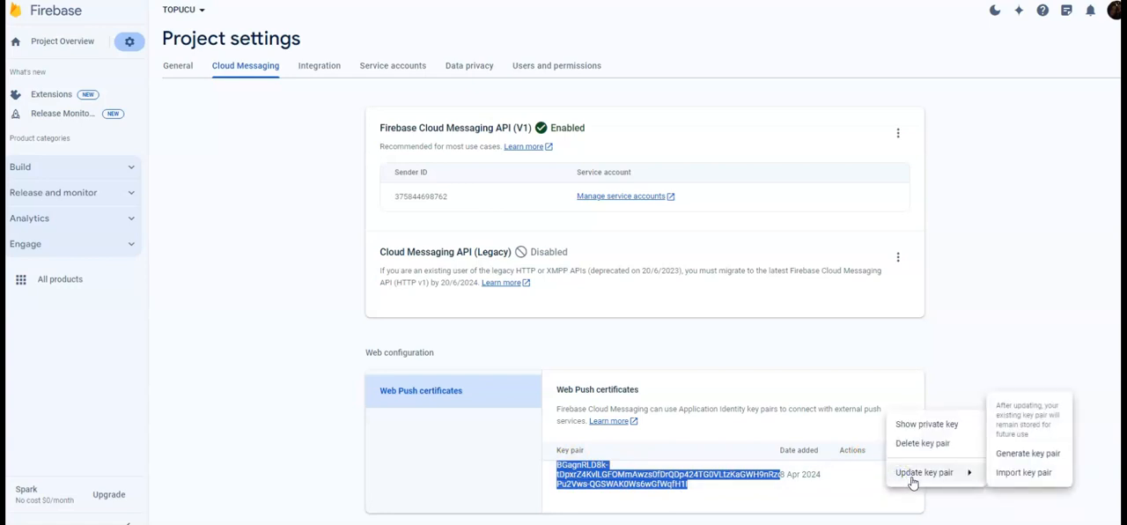
pyautogui.rightClick(637, 481)
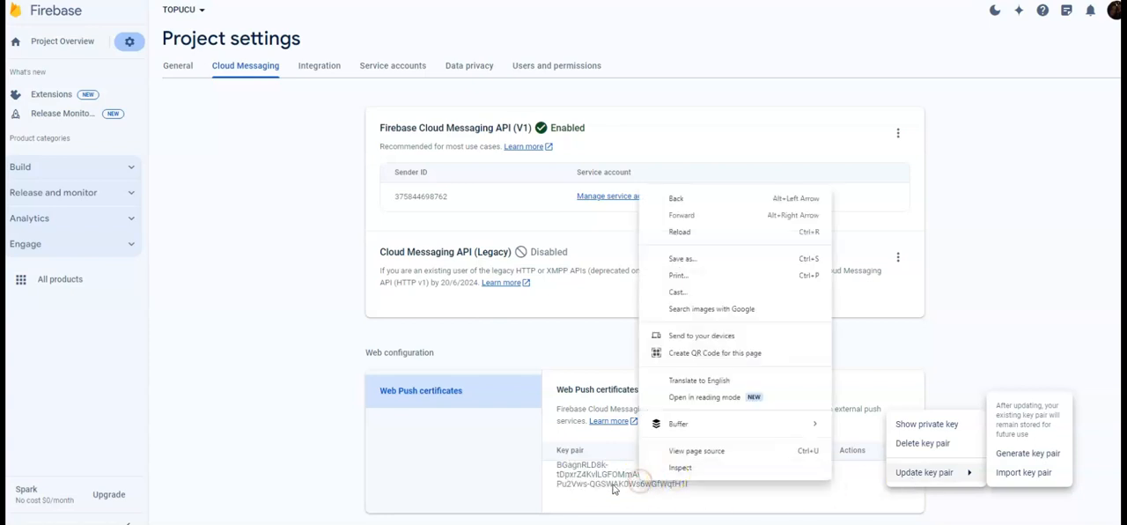
pyautogui.click(566, 474)
pyautogui.moveTo(558, 467); pyautogui.dragTo(693, 494)
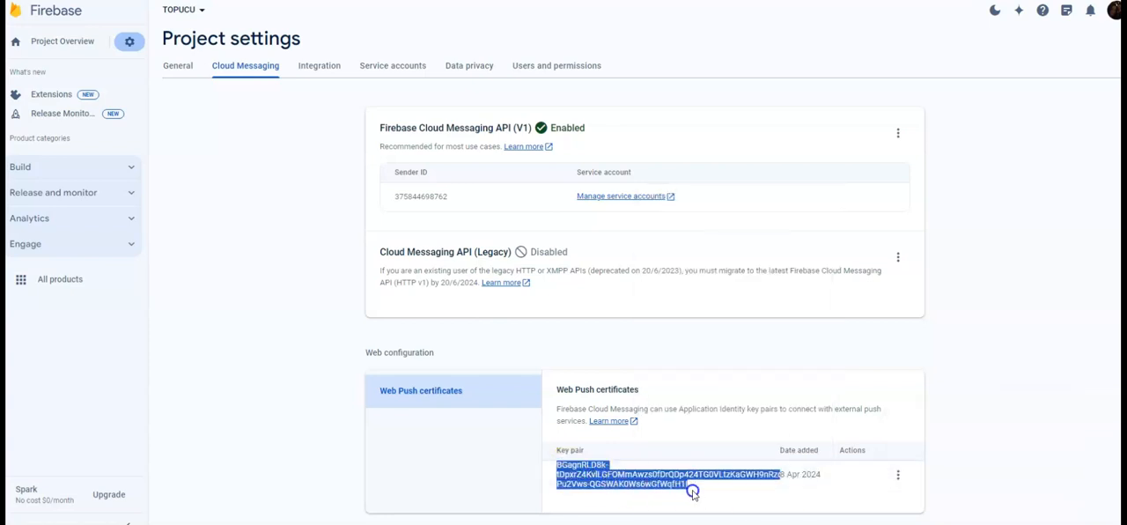
pyautogui.rightClick(641, 483)
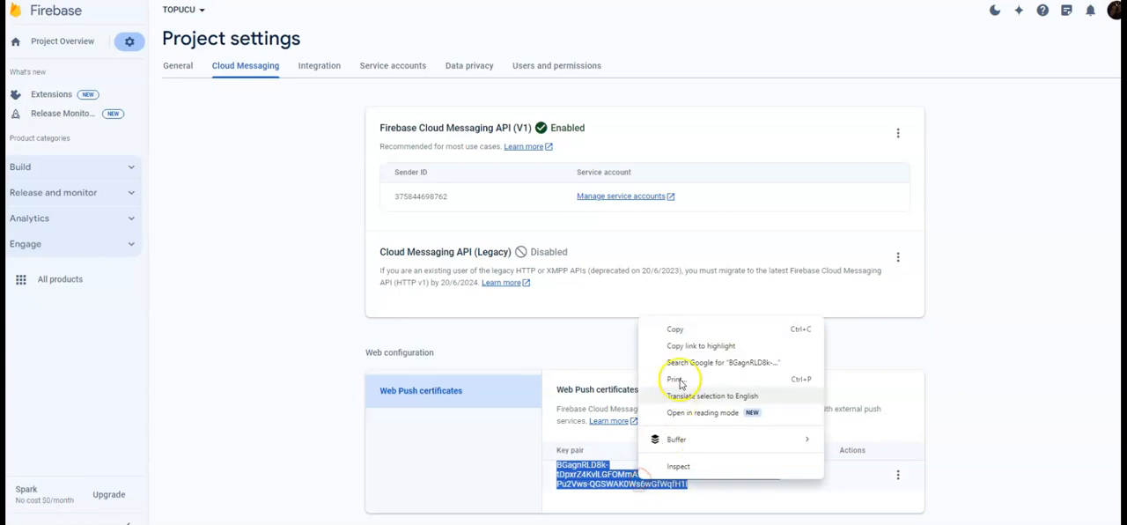
pyautogui.click(675, 329)
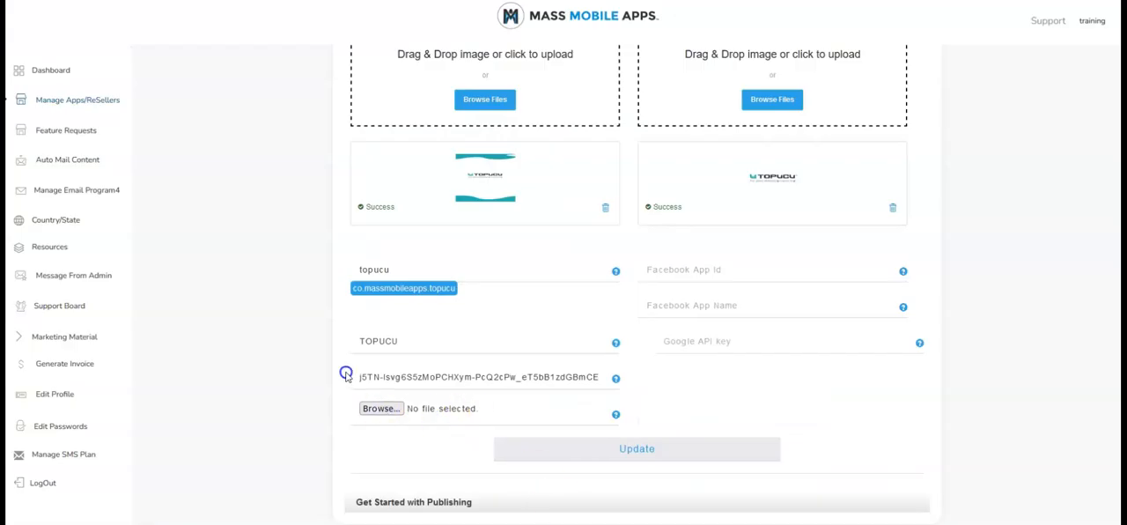
# Replace the server key on the Mass Mobile Apps publishing page with the copied Web Push key pair text and check the full entry
pyautogui.moveTo(362, 378); pyautogui.dragTo(330, 380)
pyautogui.press('Delete')
pyautogui.press('Delete')
pyautogui.press('Delete')
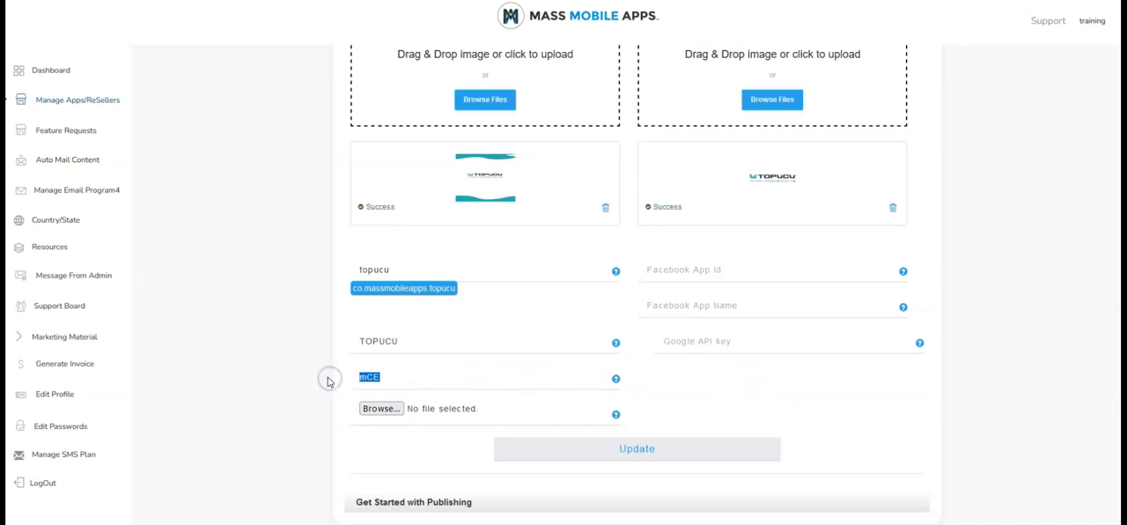
pyautogui.hotkey('ctrl', 'v')
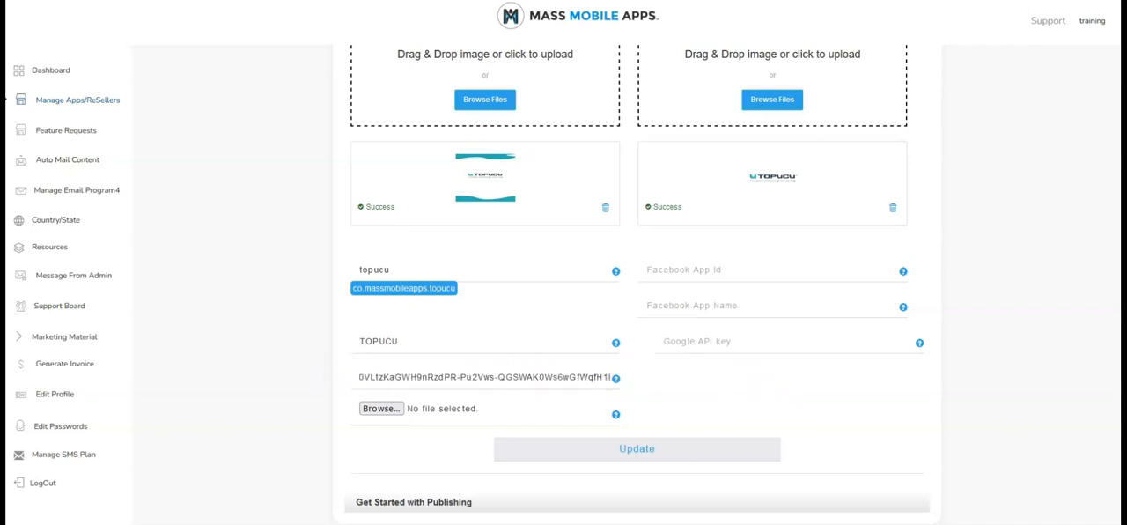
pyautogui.moveTo(410, 376); pyautogui.dragTo(302, 374)
pyautogui.click(431, 385)
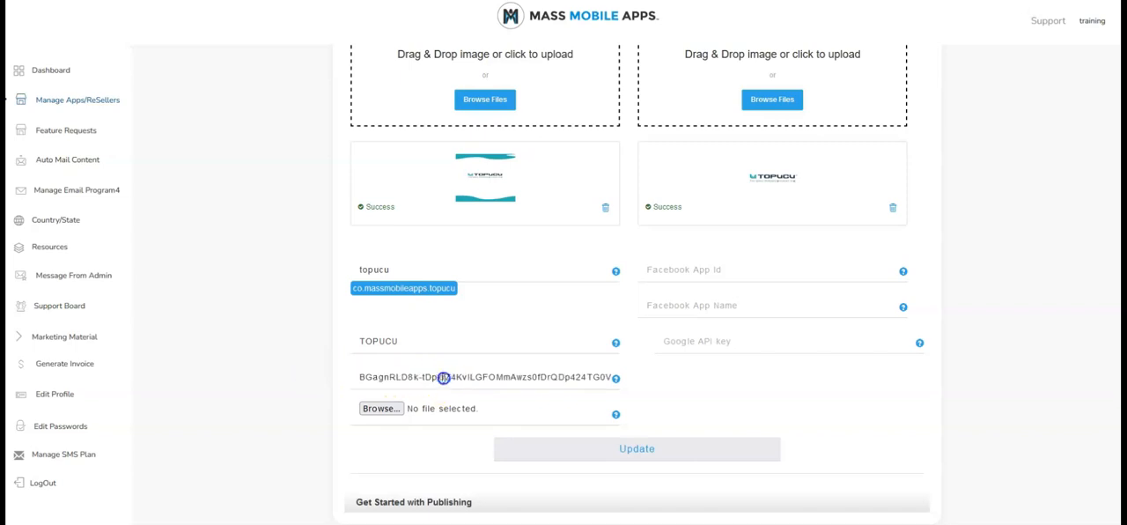
pyautogui.moveTo(373, 377); pyautogui.dragTo(672, 391)
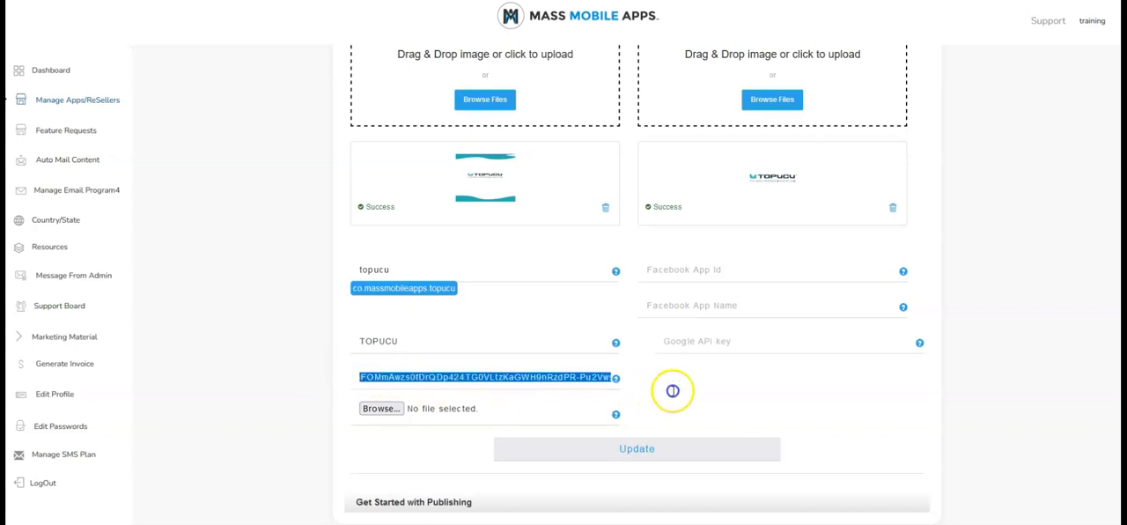
pyautogui.click(411, 373)
# Attach google-services.json from the Downloads folder as the app's config file
pyautogui.click(379, 410)
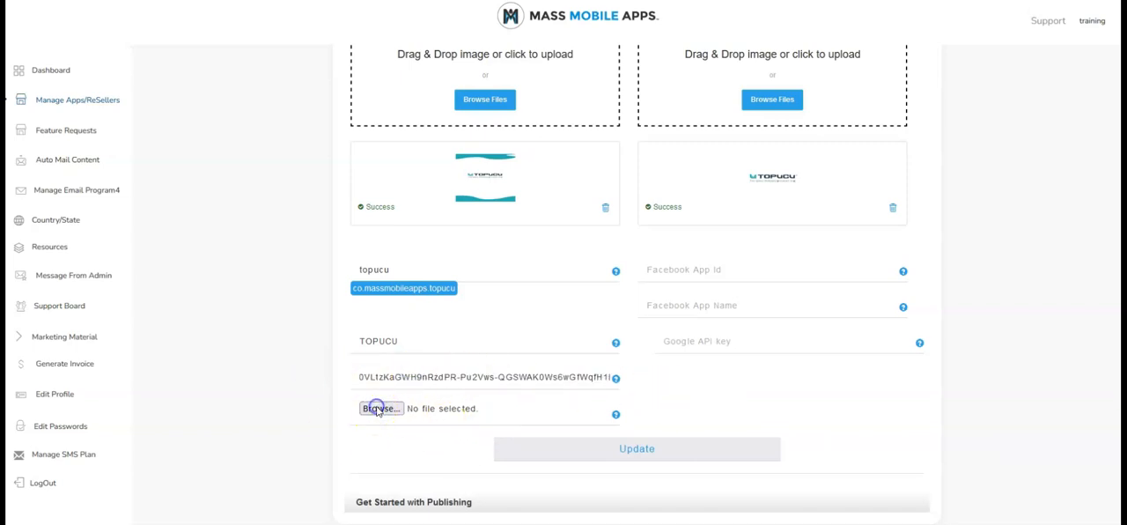
pyautogui.click(265, 157)
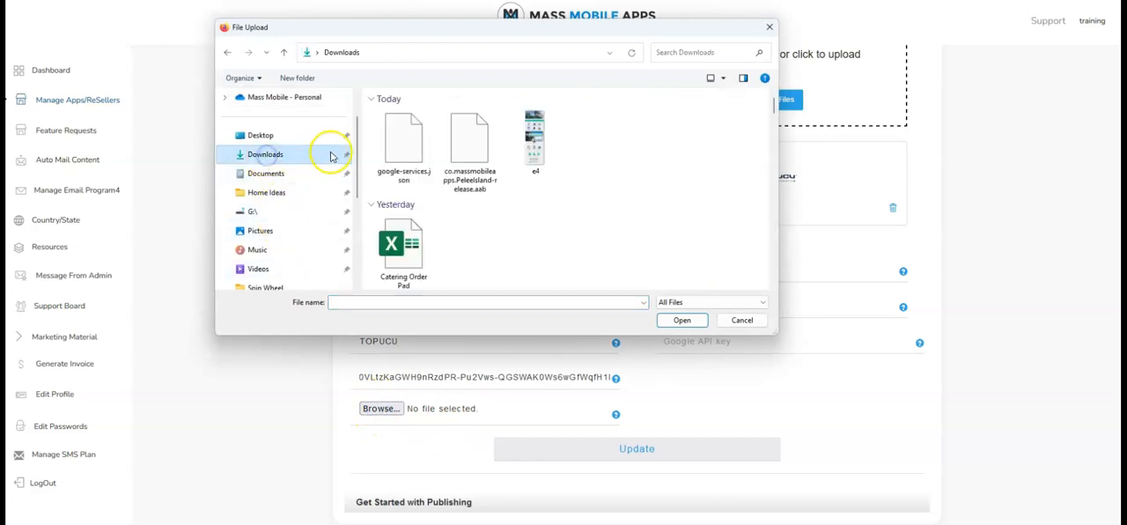
pyautogui.doubleClick(397, 150)
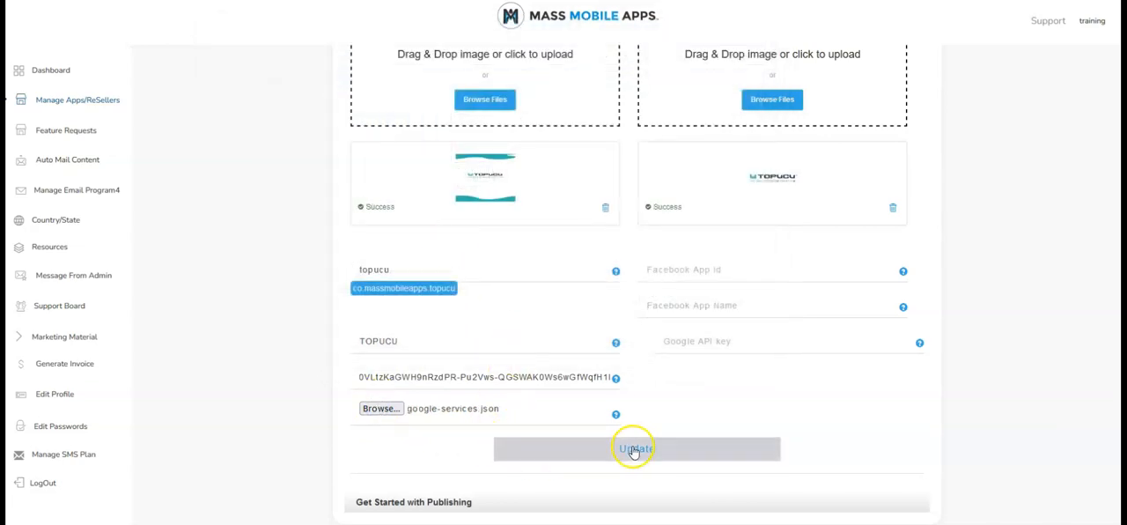
# Paste the Google API key into its field and update the app's basic Play Store information
pyautogui.click(694, 343)
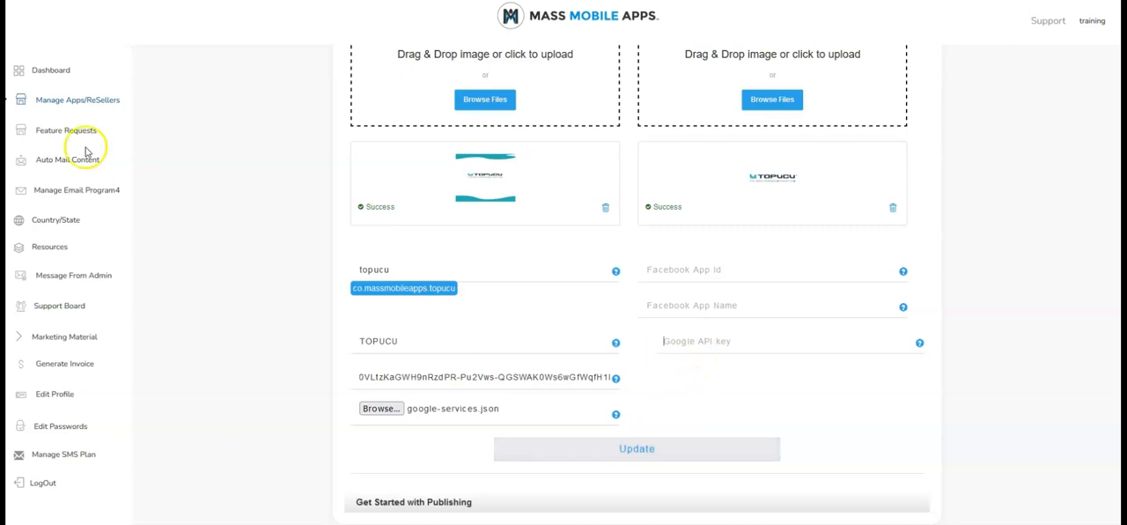
pyautogui.hotkey('ctrl', 'v')
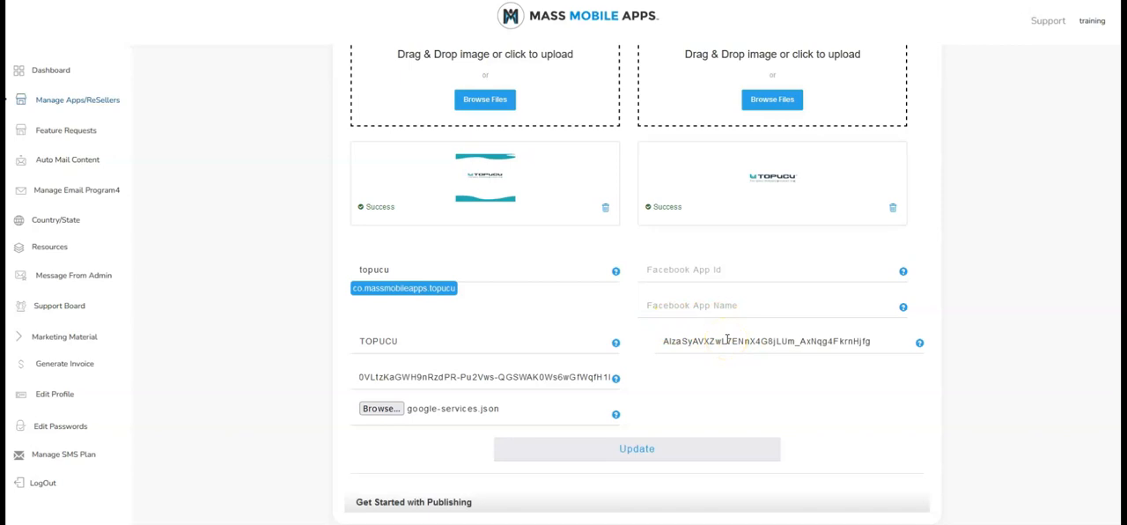
pyautogui.click(629, 453)
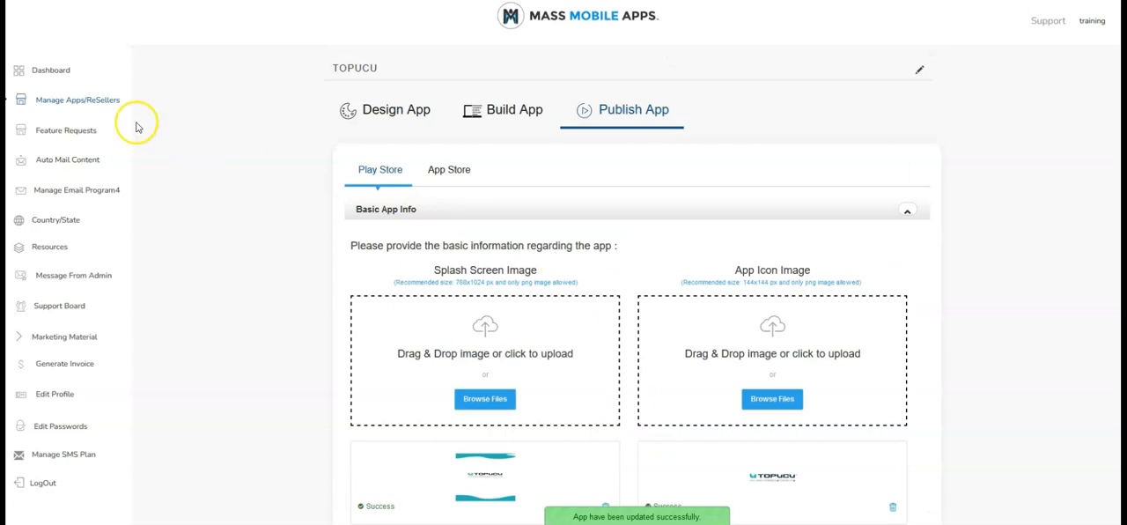
# Start generating the Flutter APK for TOPUCU from the list of managed apps
pyautogui.click(103, 101)
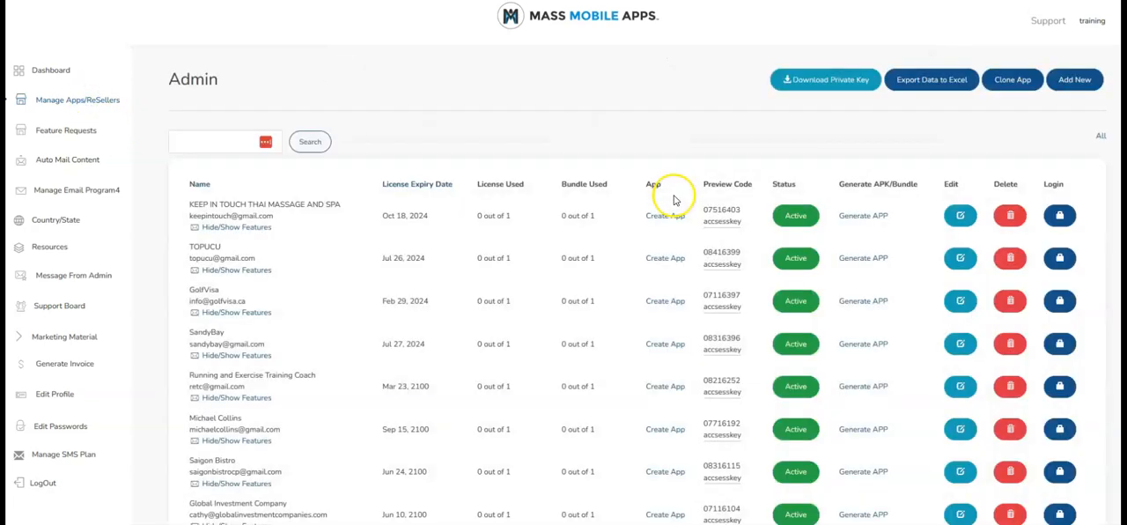
pyautogui.click(861, 258)
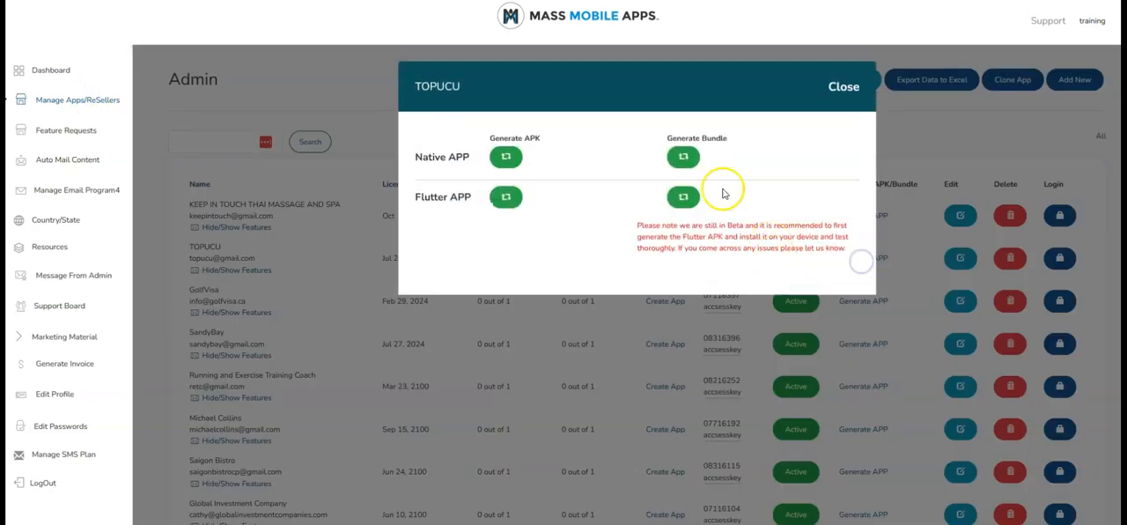
pyautogui.click(507, 199)
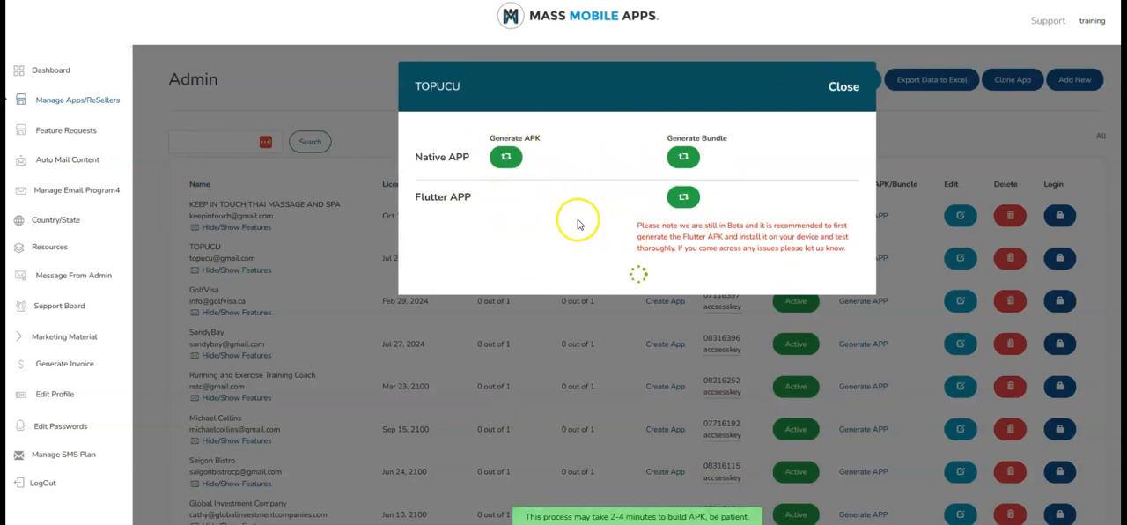